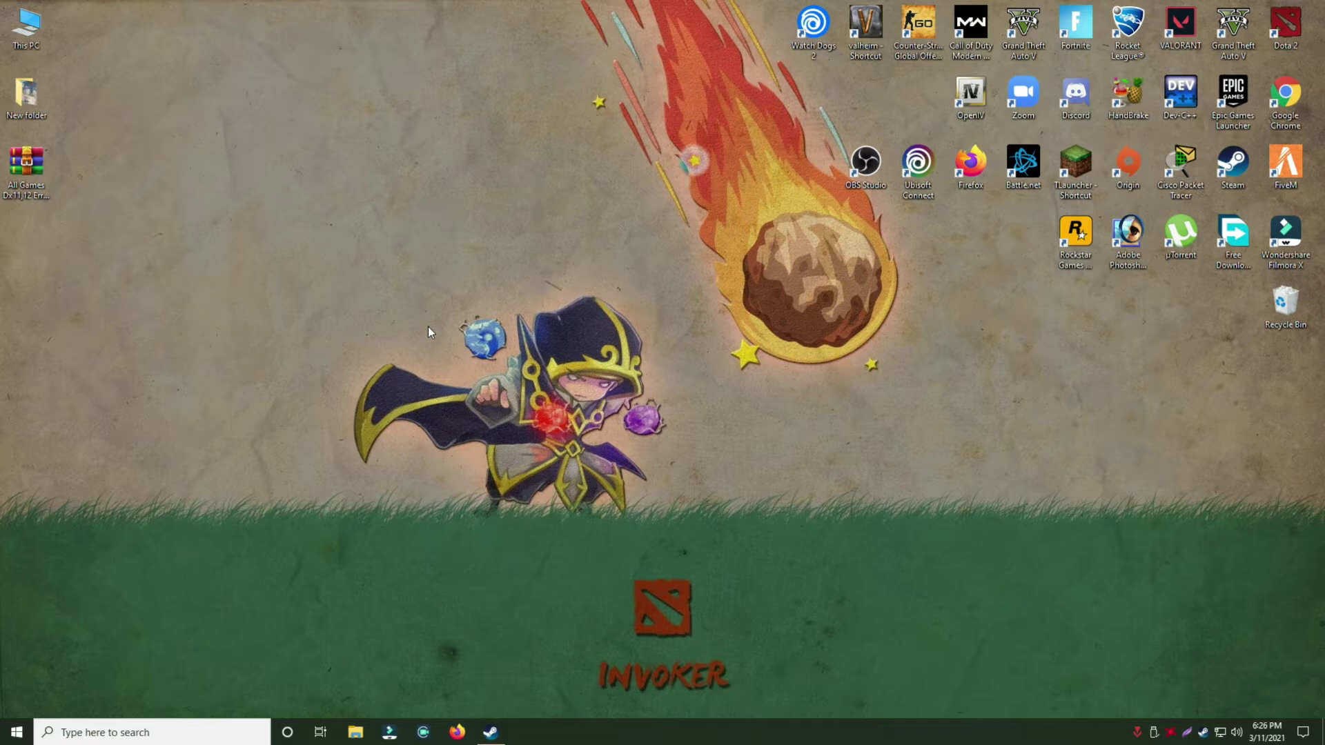
- Extract the DirectX error fix pack archive onto the desktop and place its folder below the archive
{"action": "left_click", "coordinate": [27, 166]}
{"action": "left_click_drag", "start_coordinate": [26, 166], "coordinate": [78, 166]}
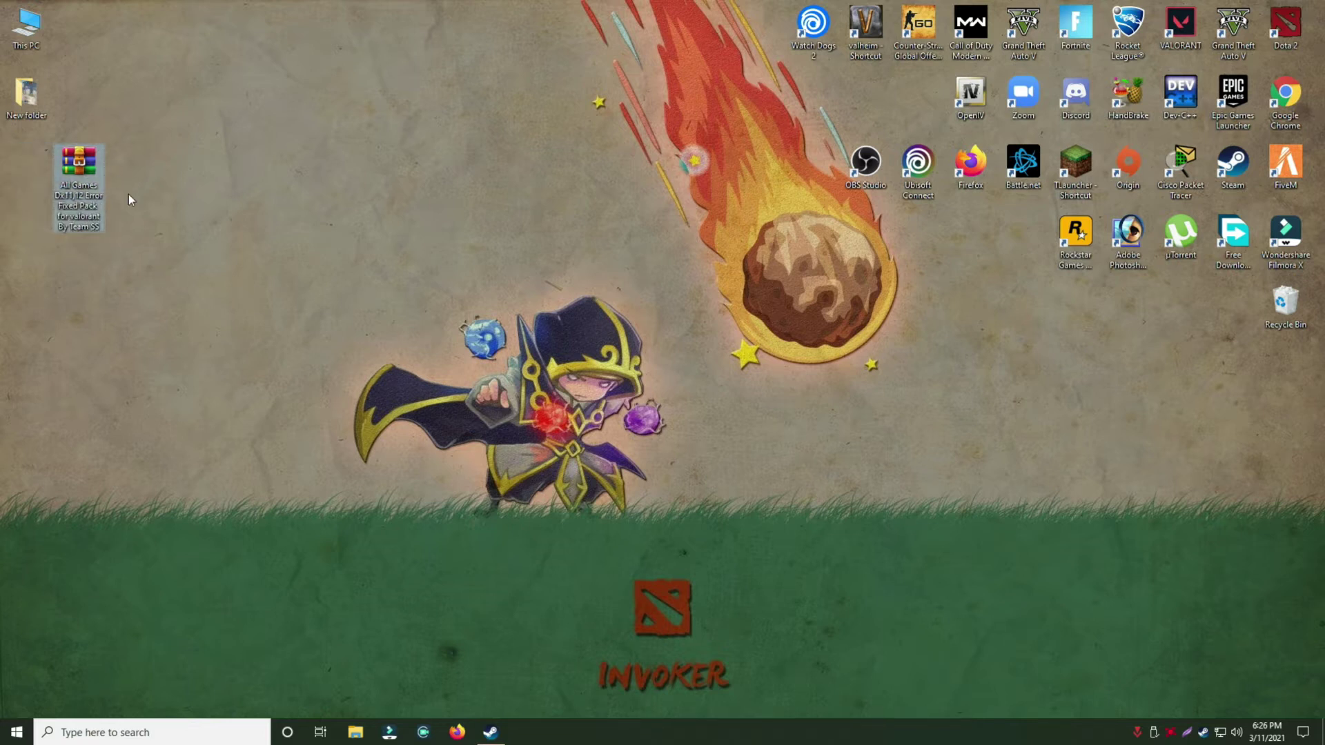
{"action": "right_click", "coordinate": [76, 184]}
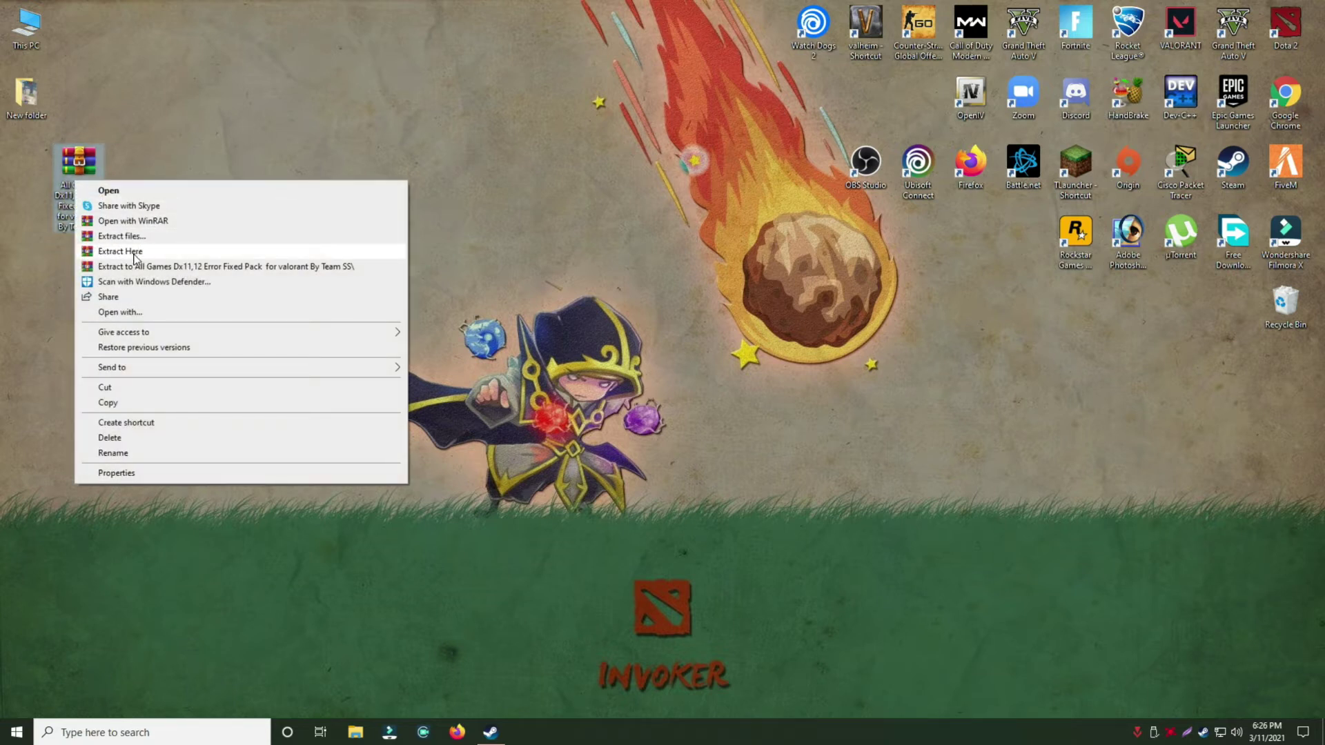
{"action": "left_click", "coordinate": [121, 251]}
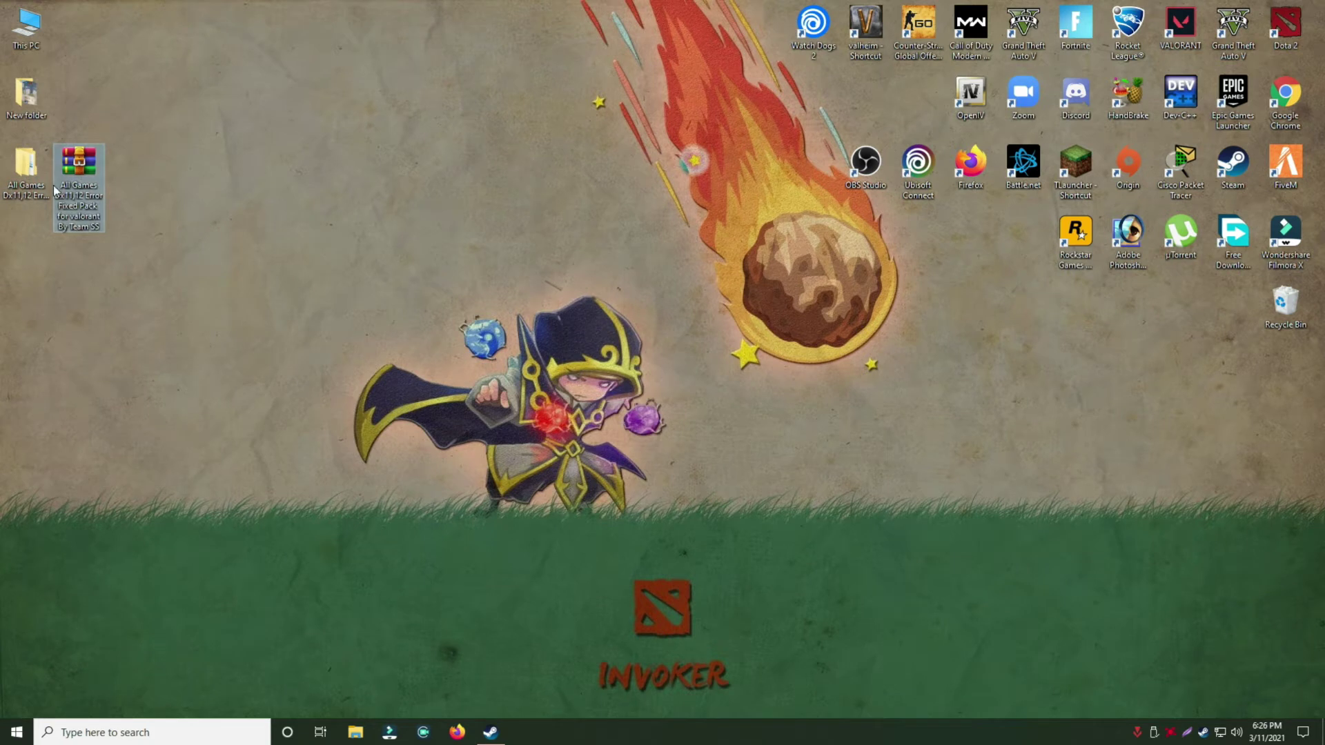
{"action": "left_click_drag", "start_coordinate": [28, 171], "coordinate": [93, 344]}
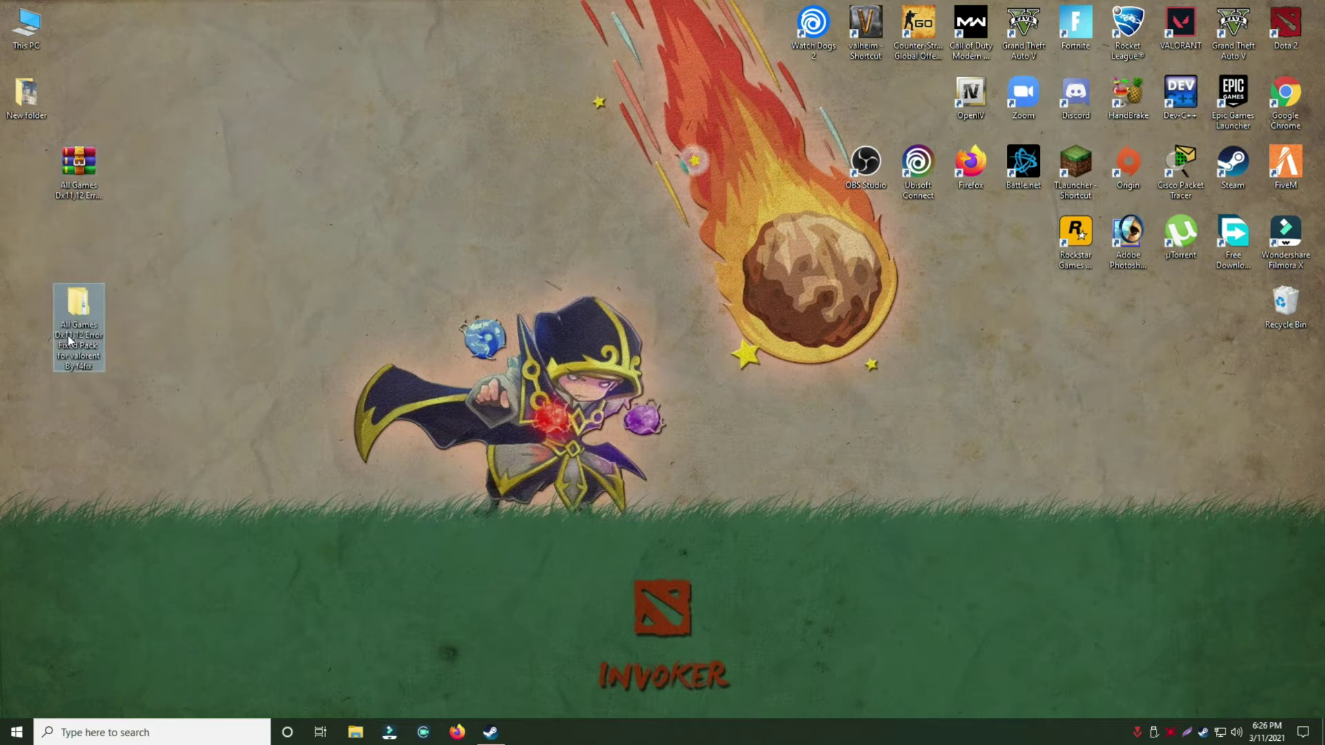
- Open the extracted pack, its Step-1 Directx 12 & 11 folder, and DirectX_11_Setup.zip in WinRAR
{"action": "right_click", "coordinate": [77, 310]}
{"action": "left_click", "coordinate": [135, 346]}
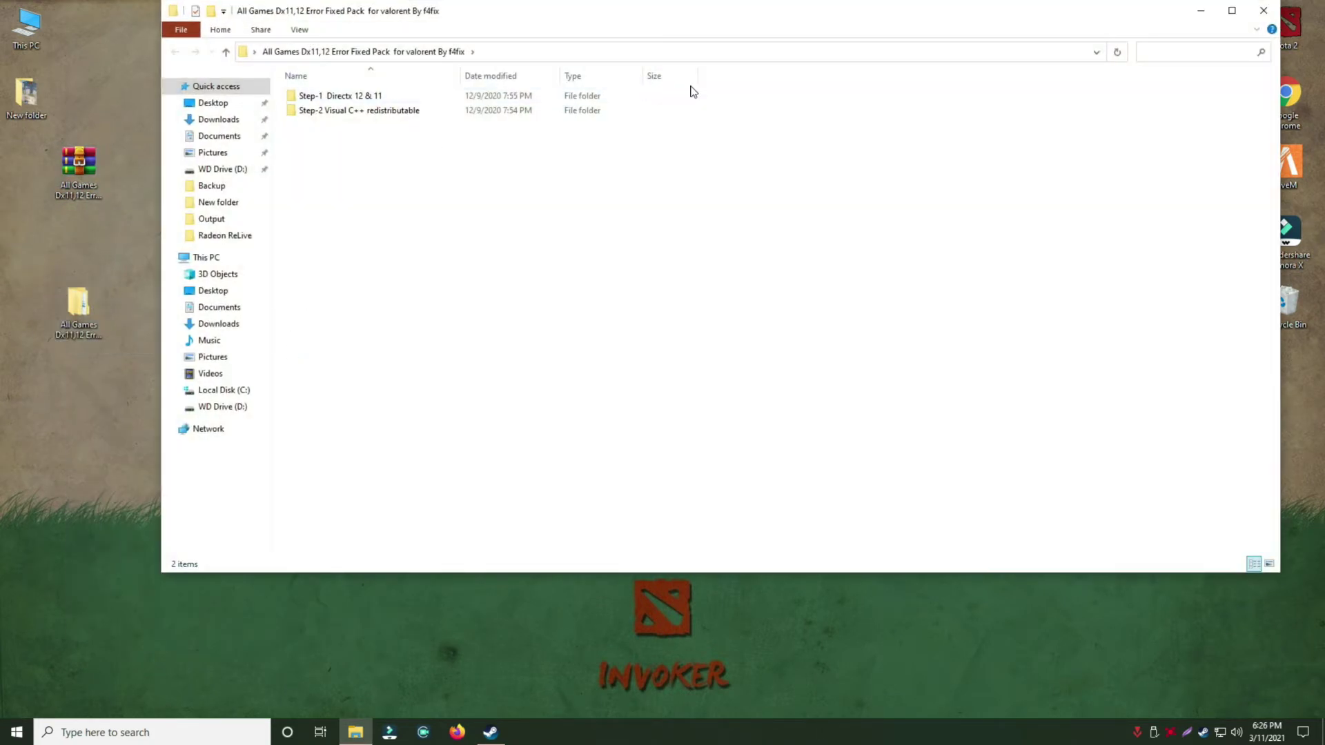
{"action": "mouse_move", "coordinate": [834, 21]}
{"action": "left_mouse_down"}
{"action": "mouse_move", "coordinate": [828, 131]}
{"action": "mouse_move", "coordinate": [802, 108]}
{"action": "mouse_move", "coordinate": [740, 101]}
{"action": "left_mouse_up"}
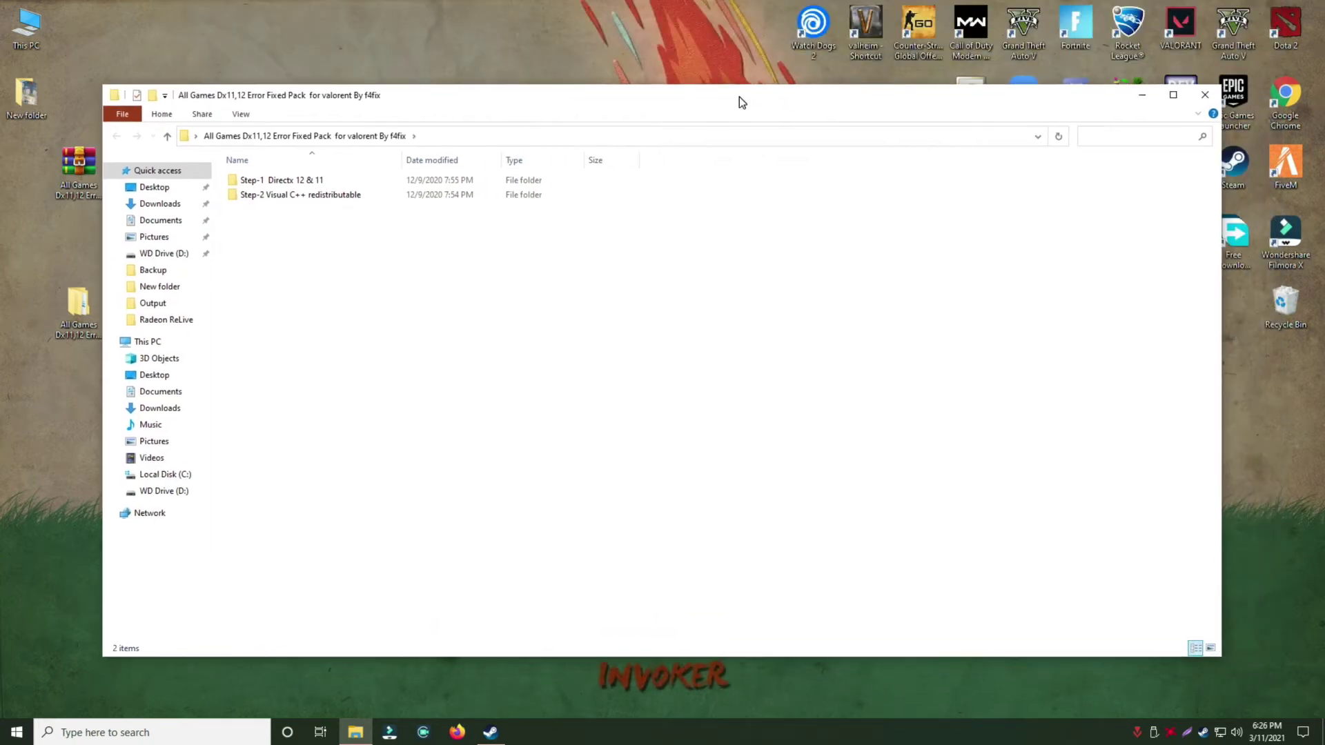
{"action": "double_click", "coordinate": [282, 180]}
{"action": "double_click", "coordinate": [290, 214]}
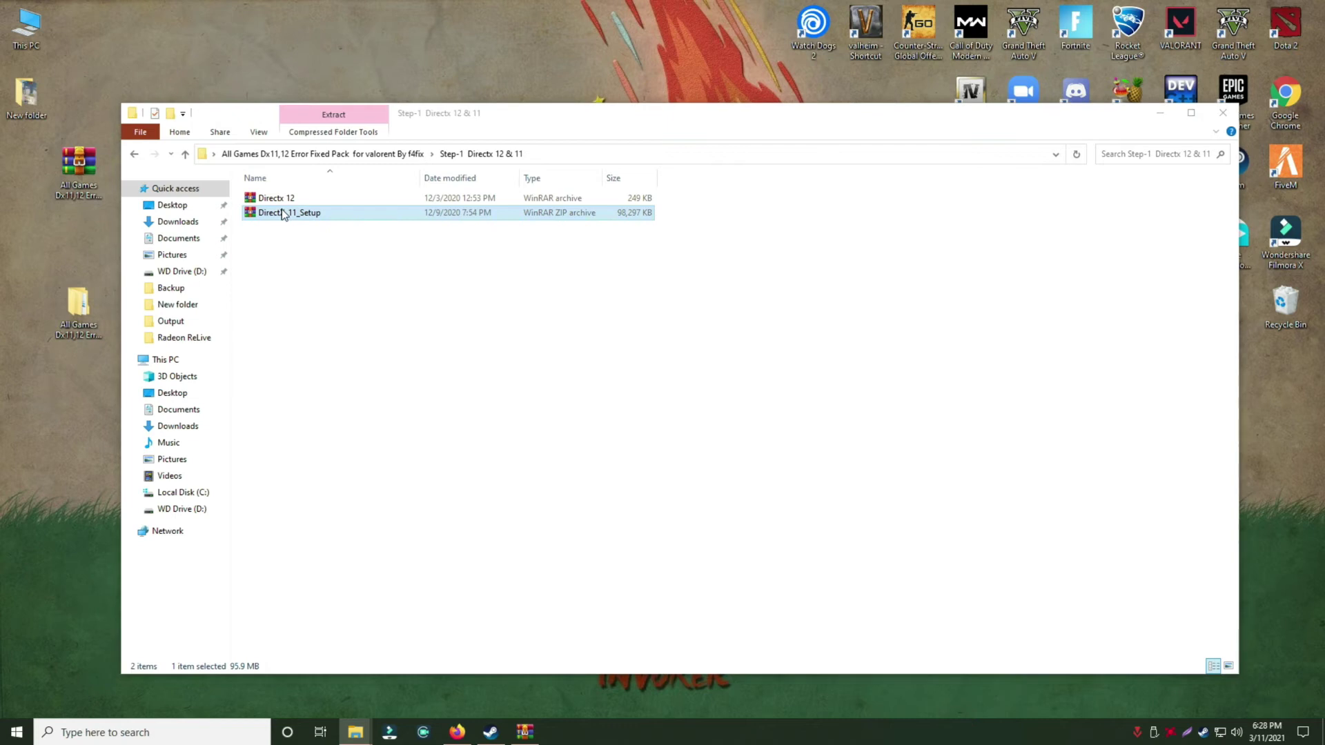
{"action": "scroll", "coordinate": [517, 318], "scroll_direction": "down", "scroll_amount": 10}
{"action": "scroll", "coordinate": [414, 414], "scroll_direction": "down", "scroll_amount": 10}
{"action": "scroll", "coordinate": [311, 497], "scroll_direction": "down", "scroll_amount": 10}
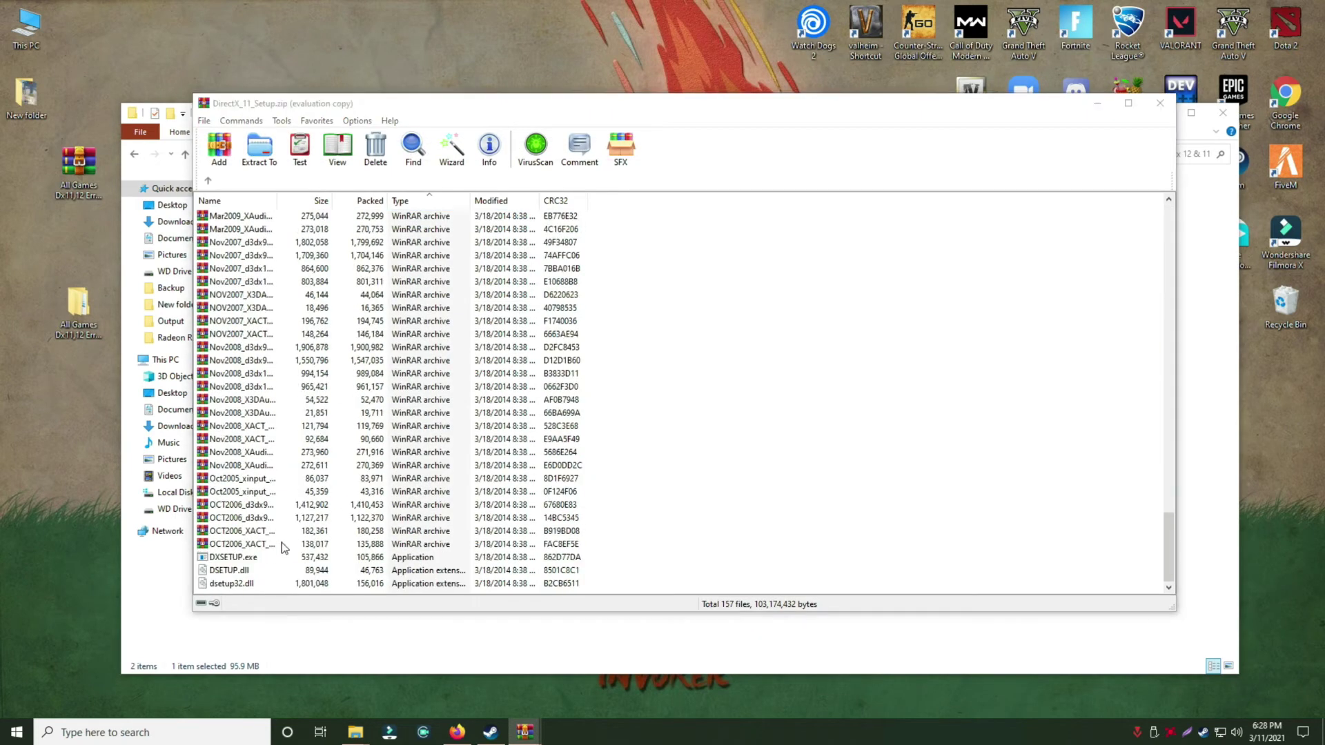
- Dismiss the WinRAR license nag and run DXSETUP.exe, accepting the agreement before closing that first attempt
{"action": "left_click", "coordinate": [789, 305]}
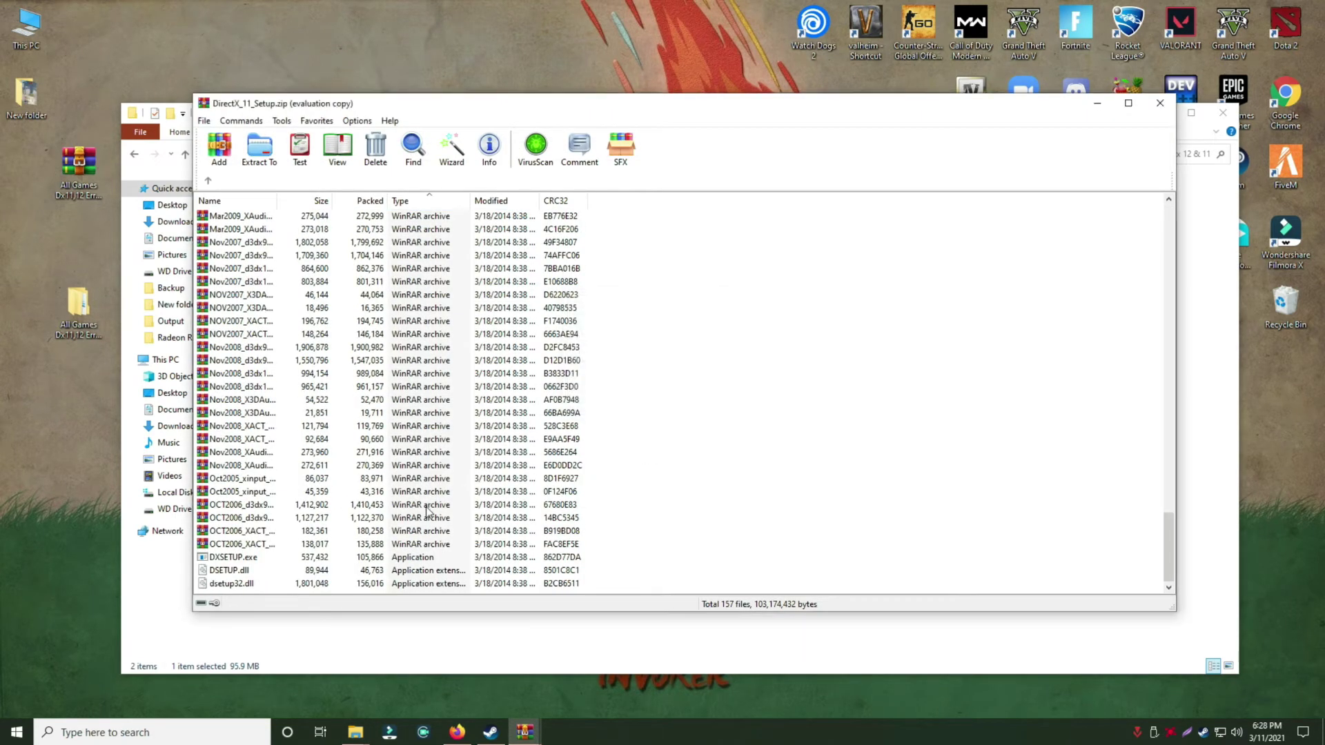
{"action": "double_click", "coordinate": [397, 557]}
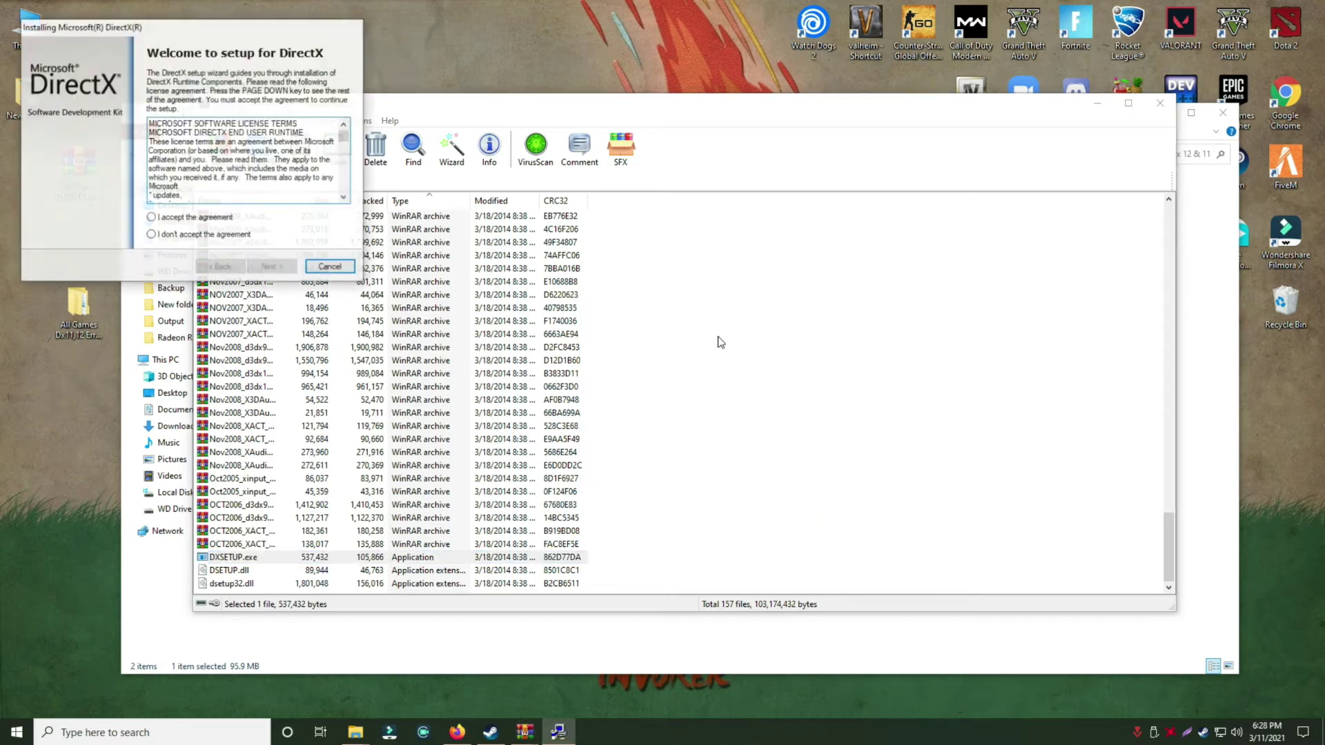
{"action": "left_click", "coordinate": [188, 219]}
{"action": "left_click", "coordinate": [330, 267]}
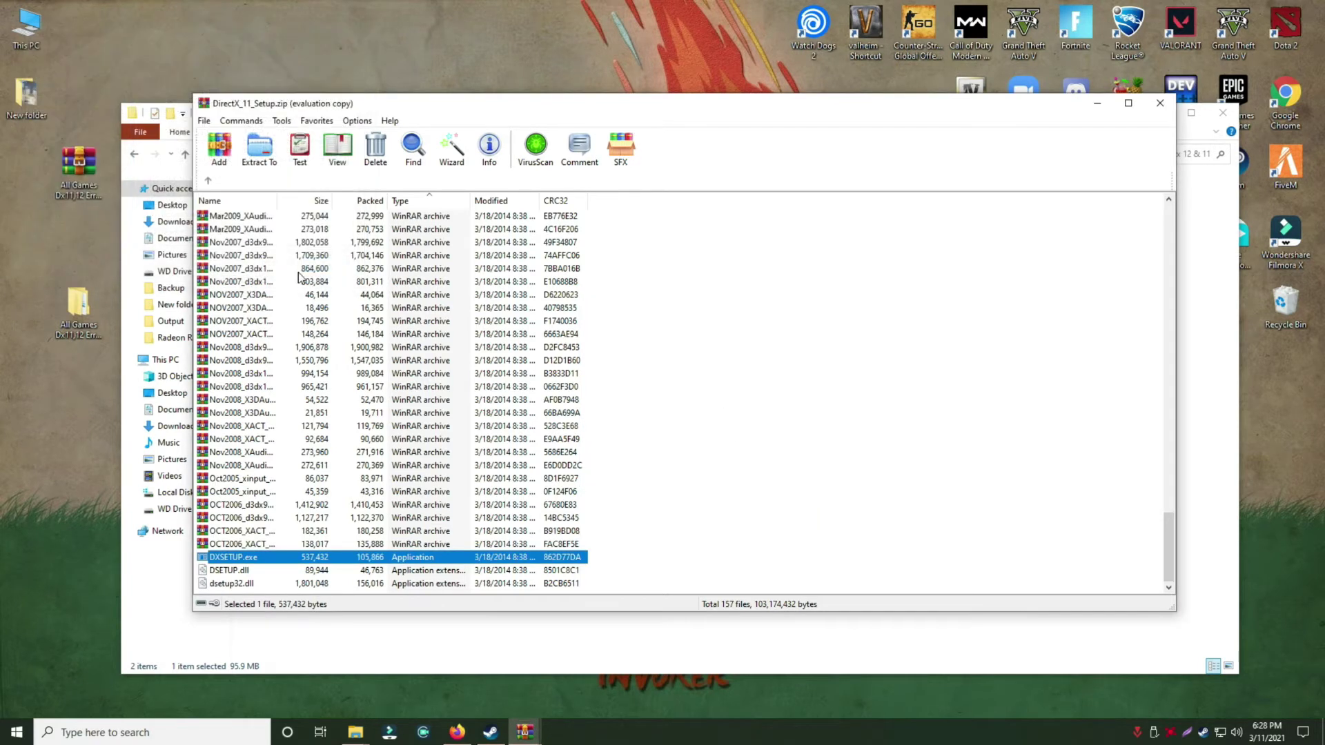
- Rerun DXSETUP.exe, install the DirectX runtime components to Finish, then close WinRAR
{"action": "double_click", "coordinate": [300, 559]}
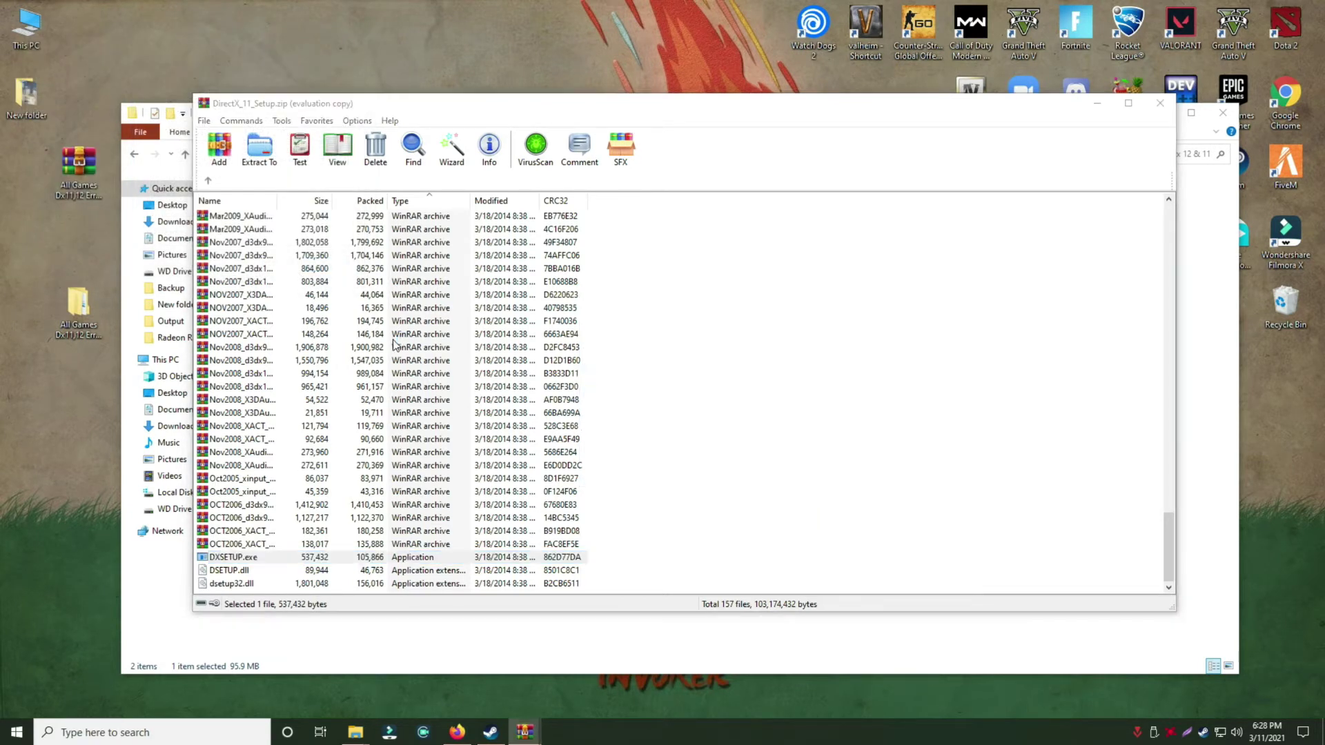
{"action": "left_click", "coordinate": [169, 237]}
{"action": "left_click", "coordinate": [289, 285]}
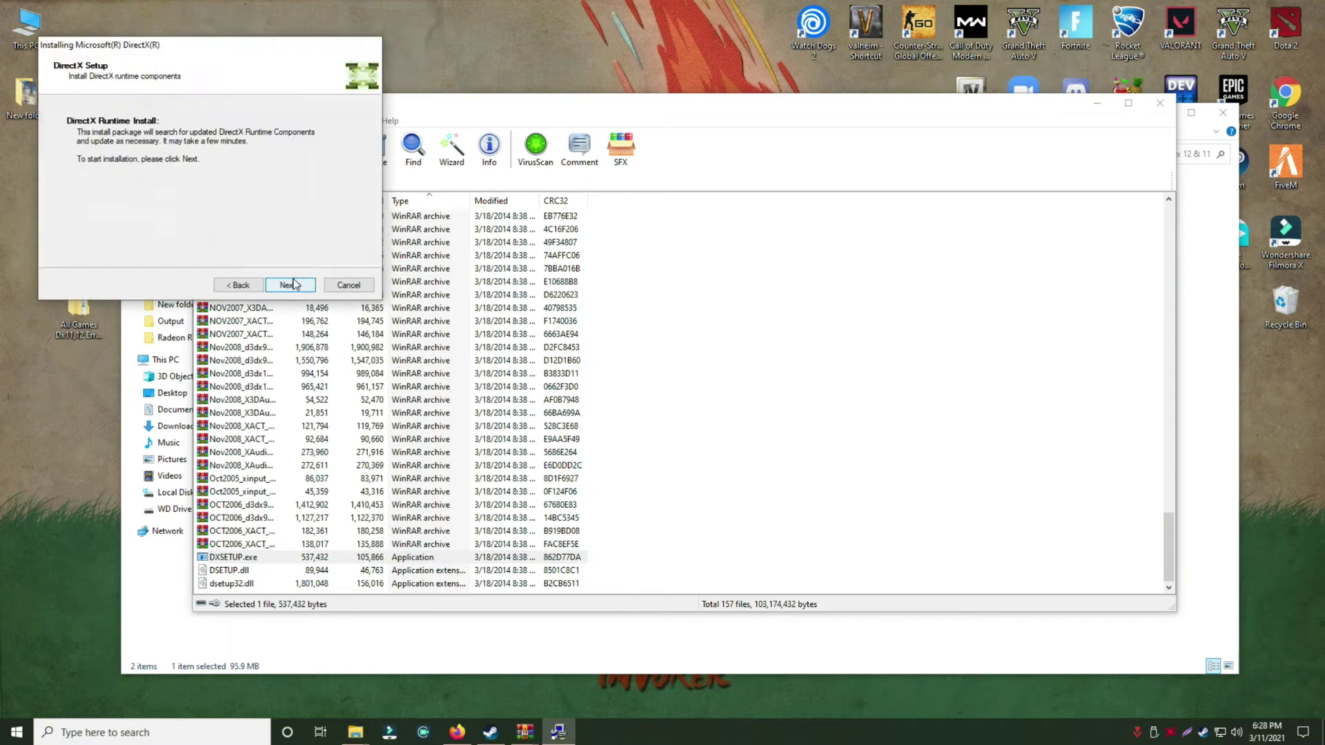
{"action": "left_click", "coordinate": [288, 286]}
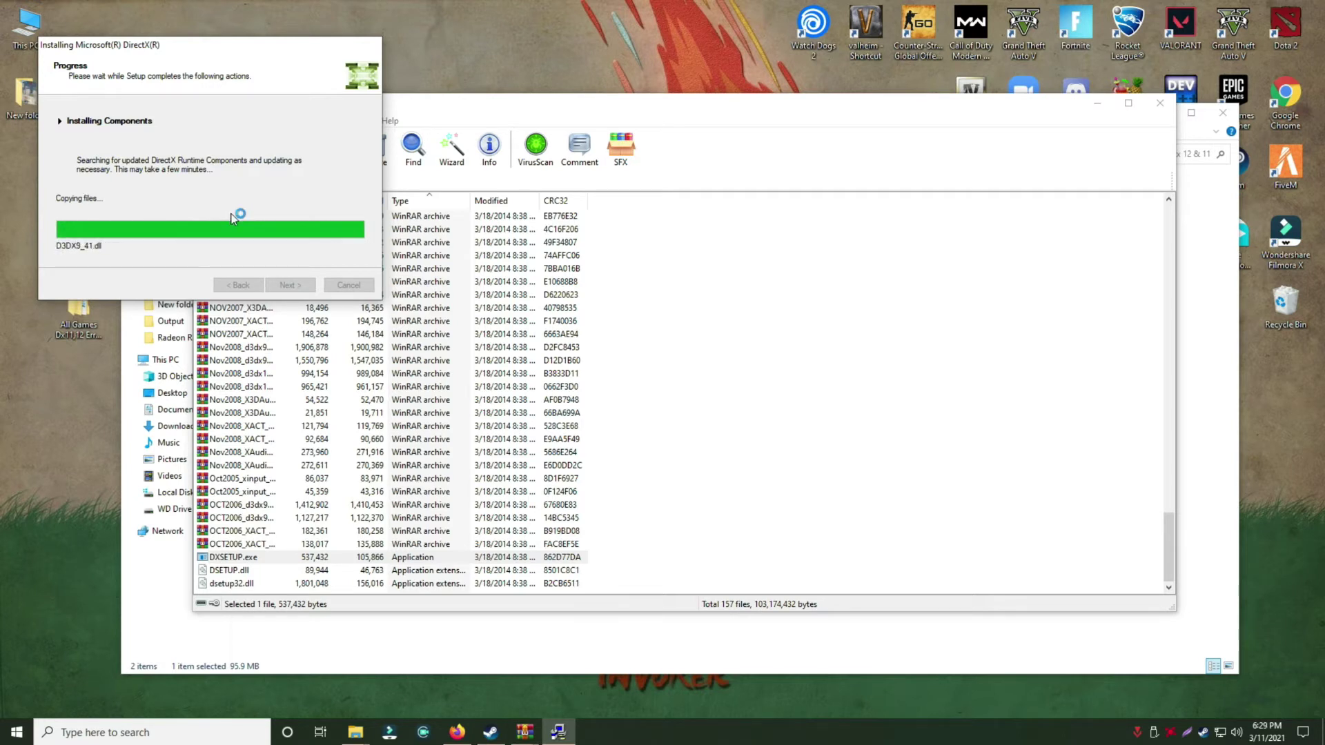
{"action": "left_click", "coordinate": [291, 283]}
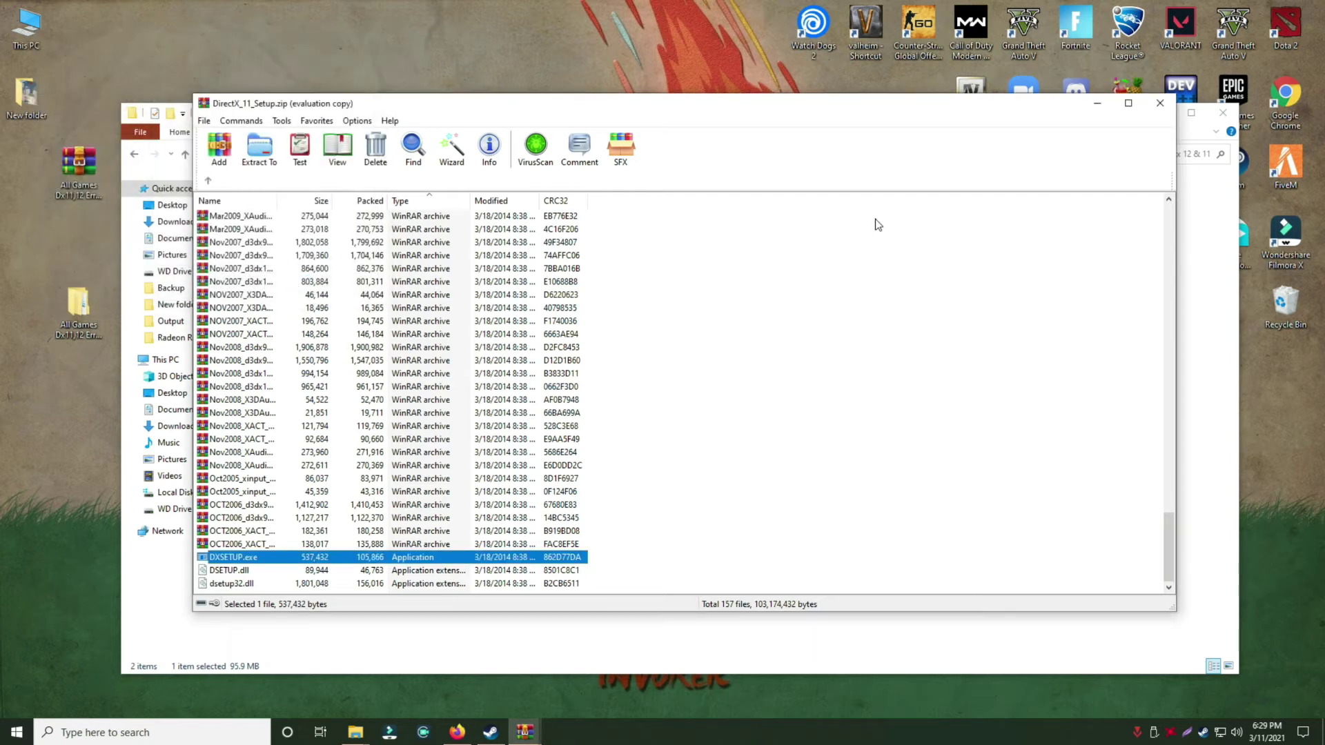
{"action": "left_click", "coordinate": [1159, 104]}
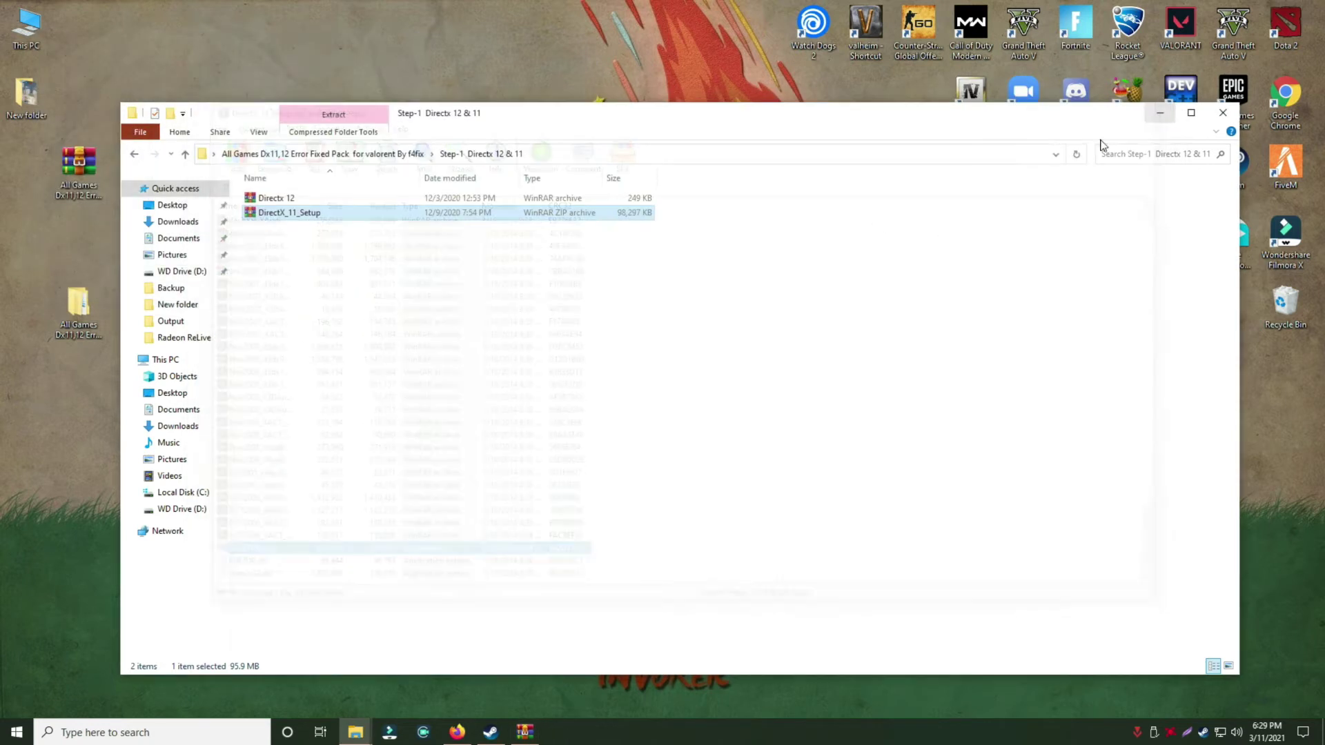
- Go back to the pack root, open Step-2 Visual C++ redistributable, and select vcredist2015_2017_2019_x64
{"action": "left_click", "coordinate": [134, 189]}
{"action": "left_click", "coordinate": [136, 156]}
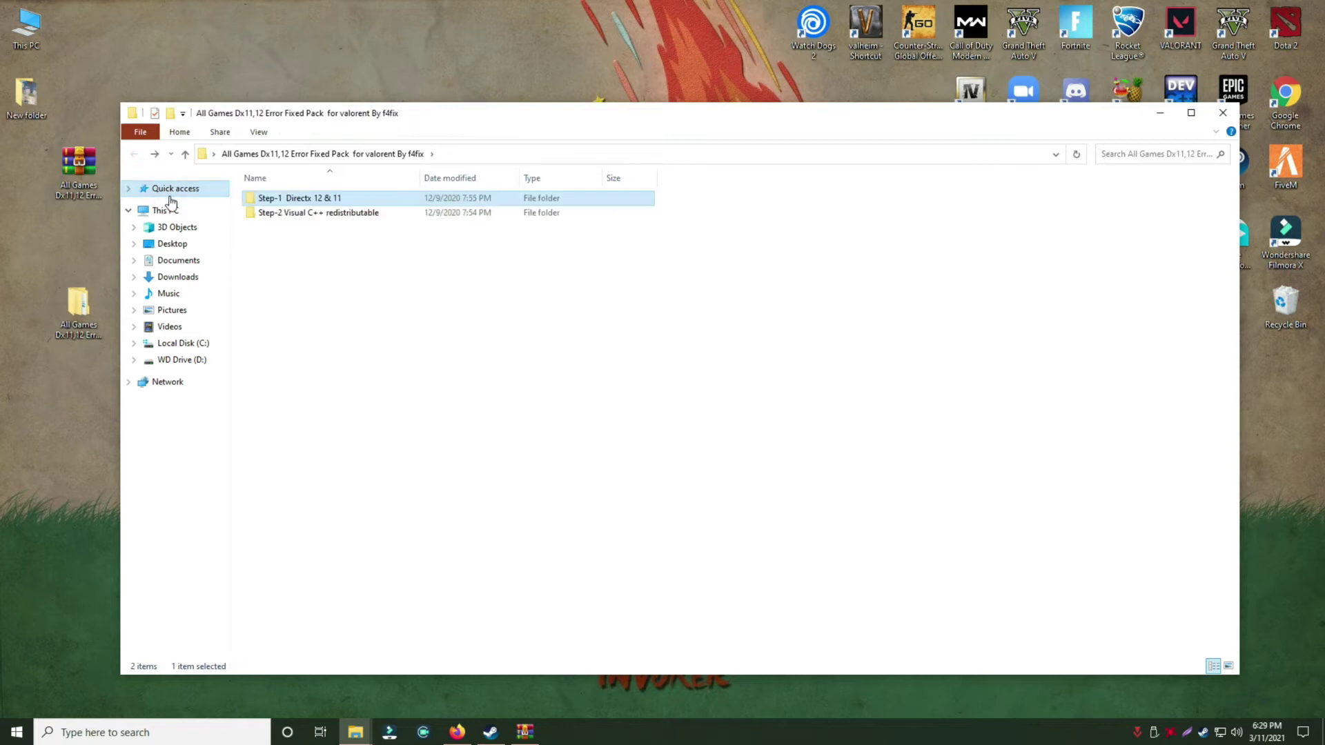
{"action": "double_click", "coordinate": [280, 212]}
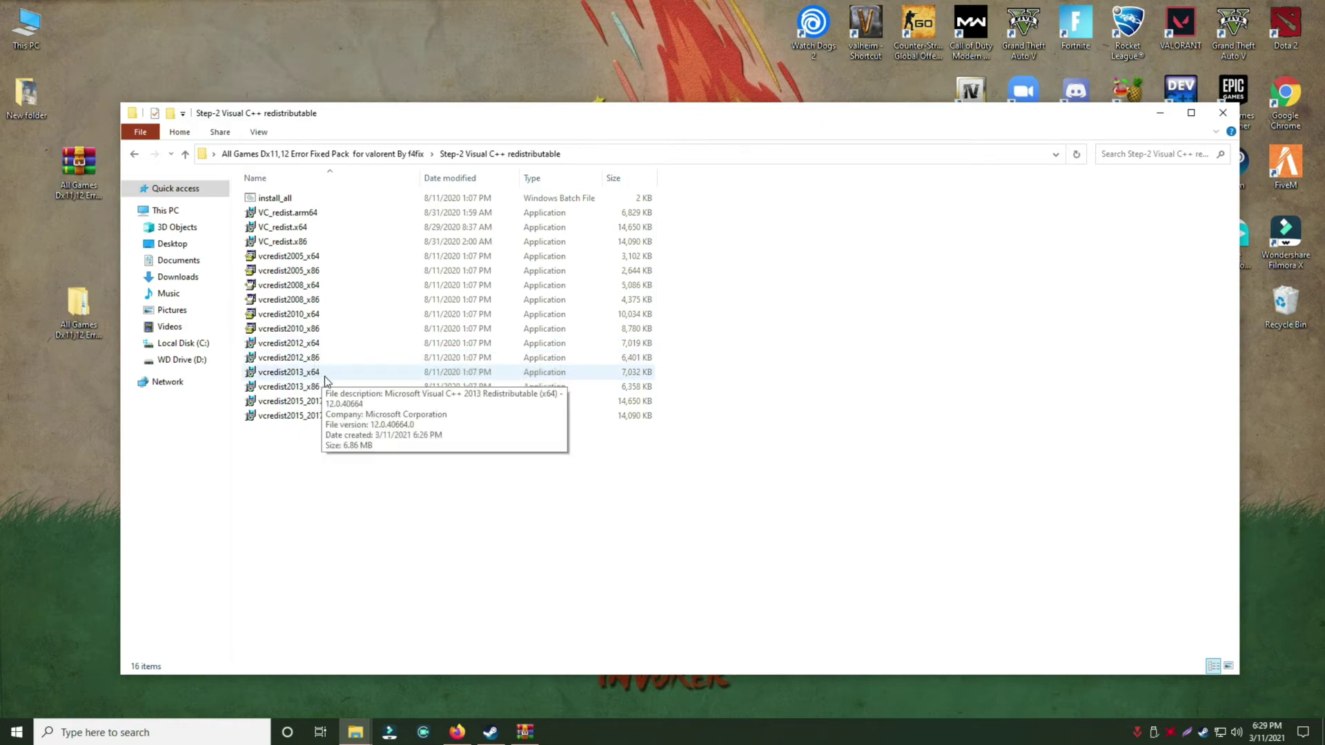
{"action": "left_click", "coordinate": [358, 401]}
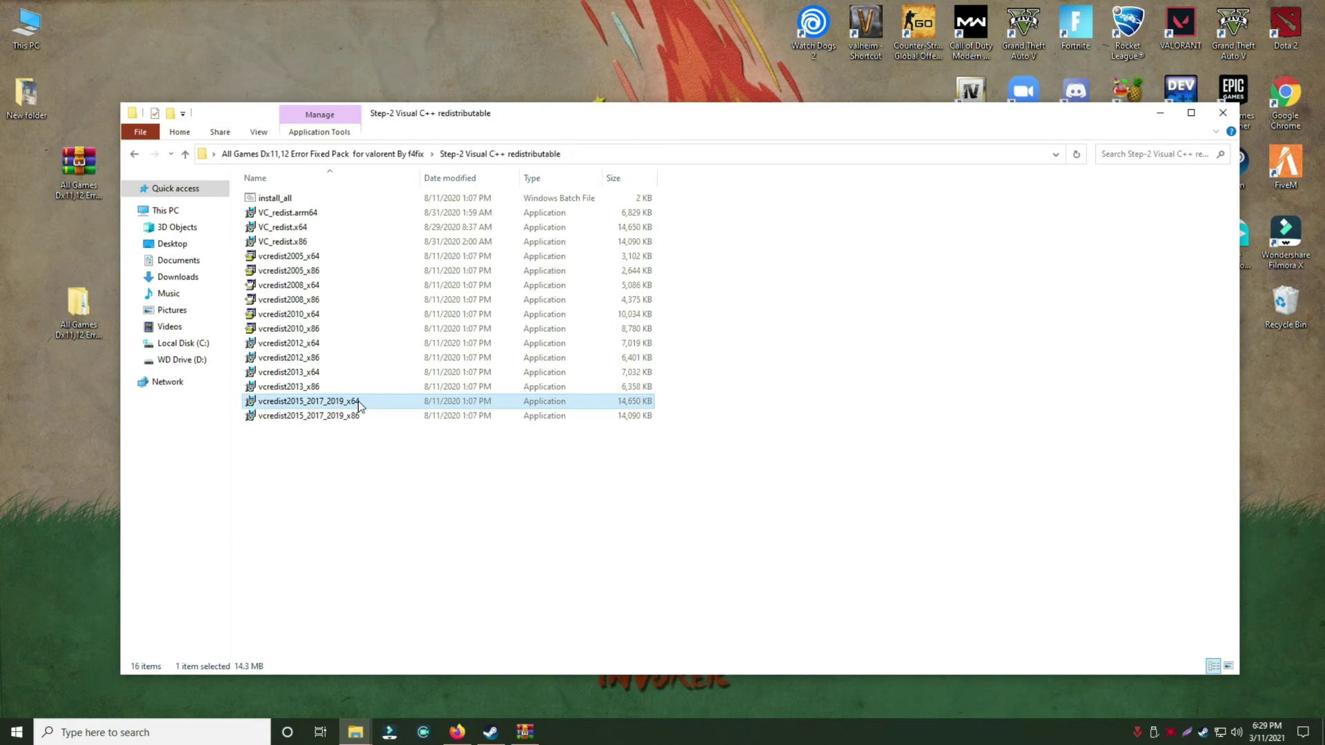
- Check This PC's System page shows 64-bit Windows 10 Pro, close it, and select vcredist2015_2017_2019_x64
{"action": "left_click", "coordinate": [390, 541]}
{"action": "right_click", "coordinate": [31, 29]}
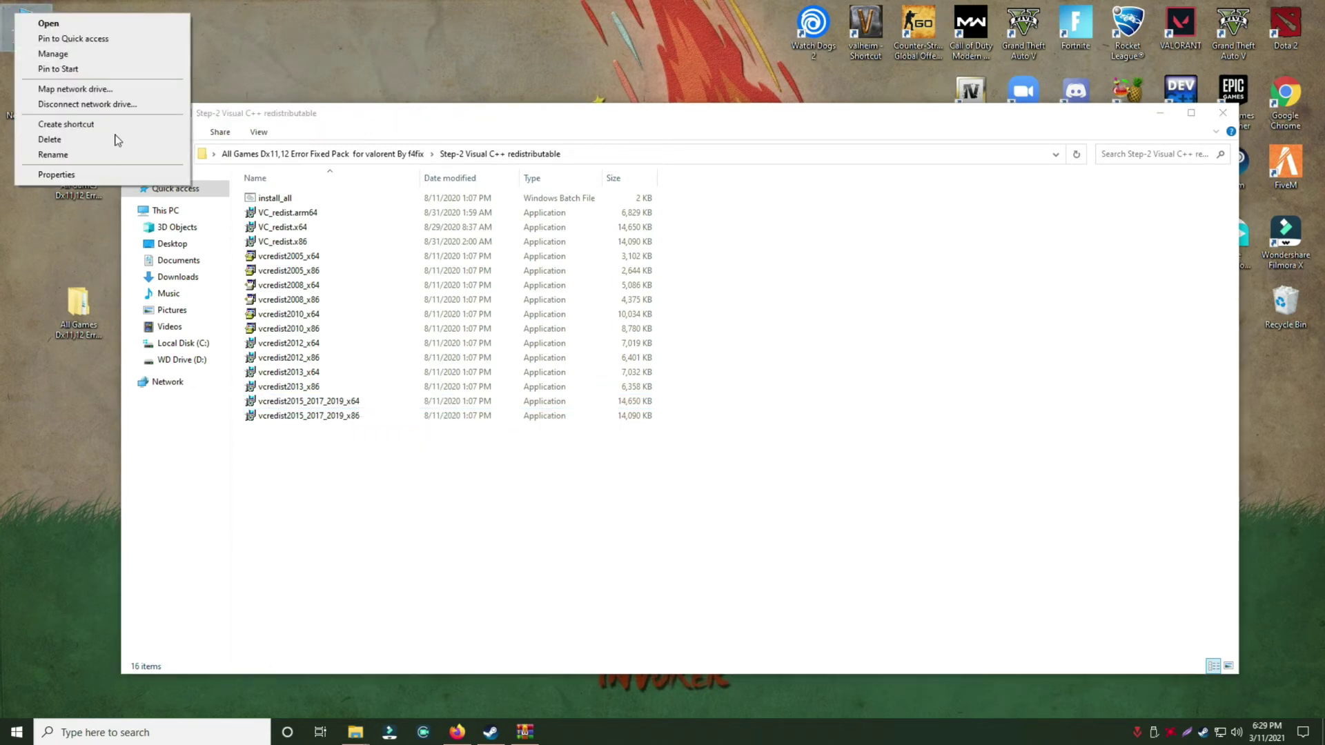
{"action": "left_click", "coordinate": [57, 174]}
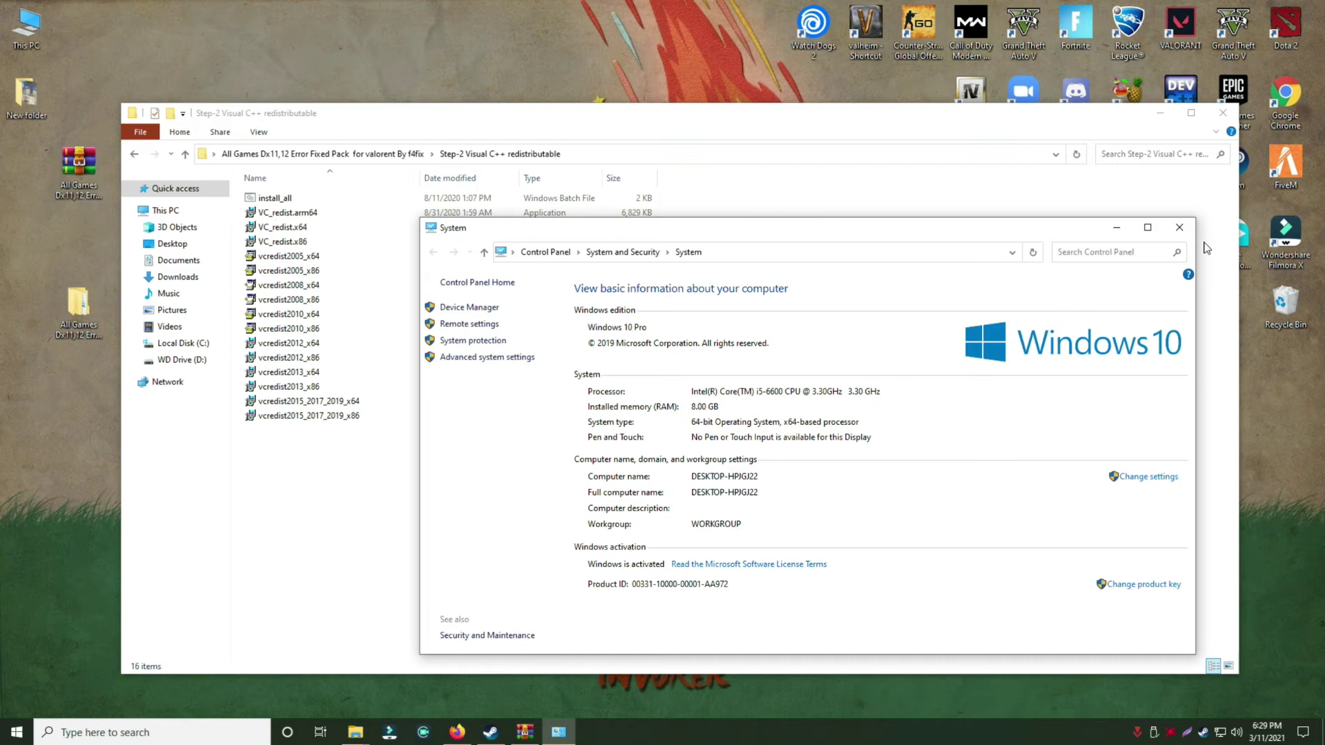
{"action": "left_click", "coordinate": [1180, 227]}
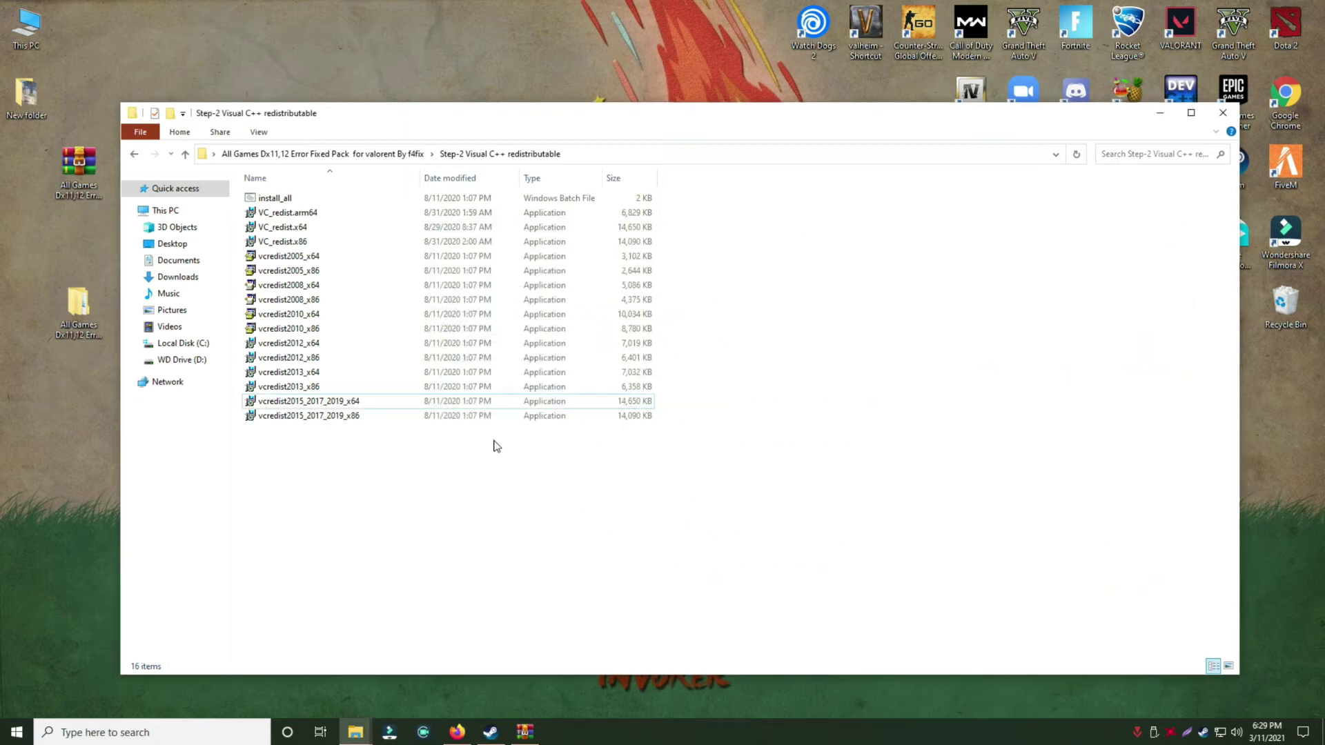
{"action": "left_click", "coordinate": [332, 400]}
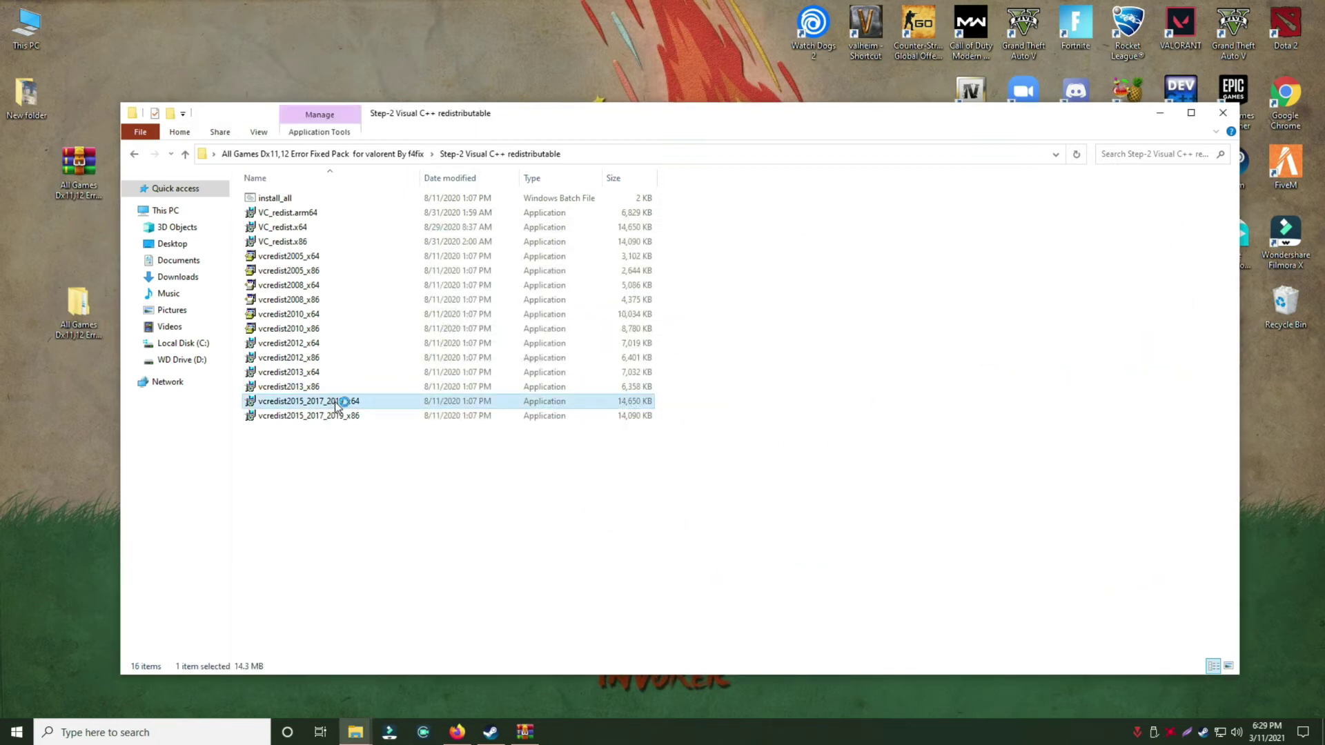
- Repair then reinstall the Visual C++ 2015–2019 x64 redistributable and close its setup
{"action": "double_click", "coordinate": [334, 402]}
{"action": "left_click", "coordinate": [689, 445]}
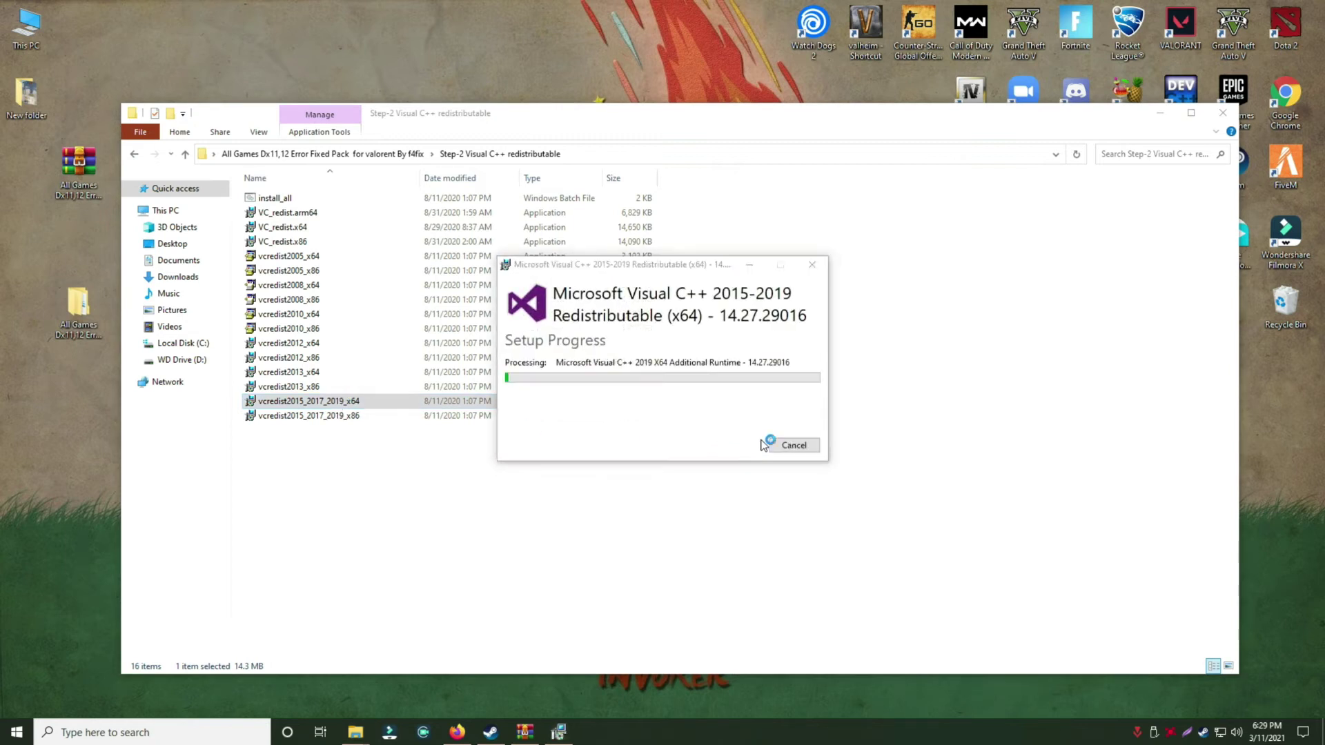
{"action": "left_click", "coordinate": [799, 445]}
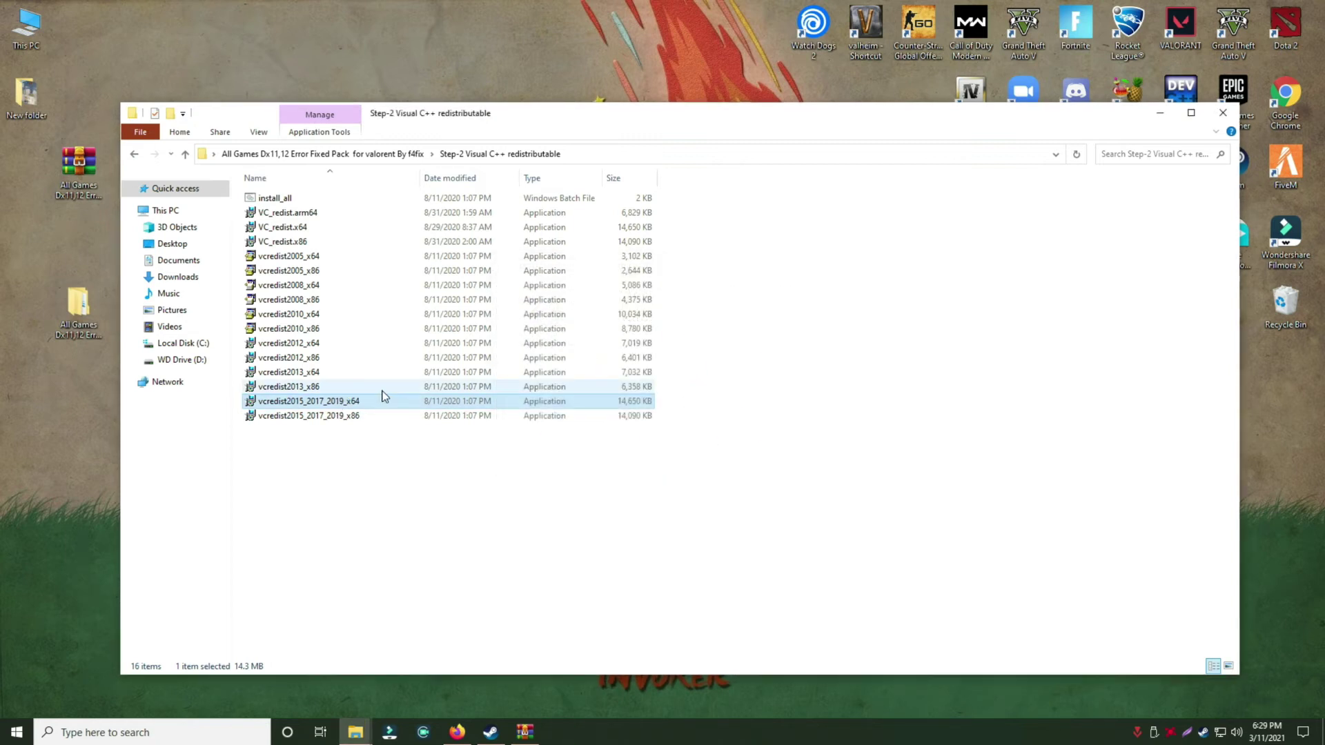
{"action": "double_click", "coordinate": [380, 399]}
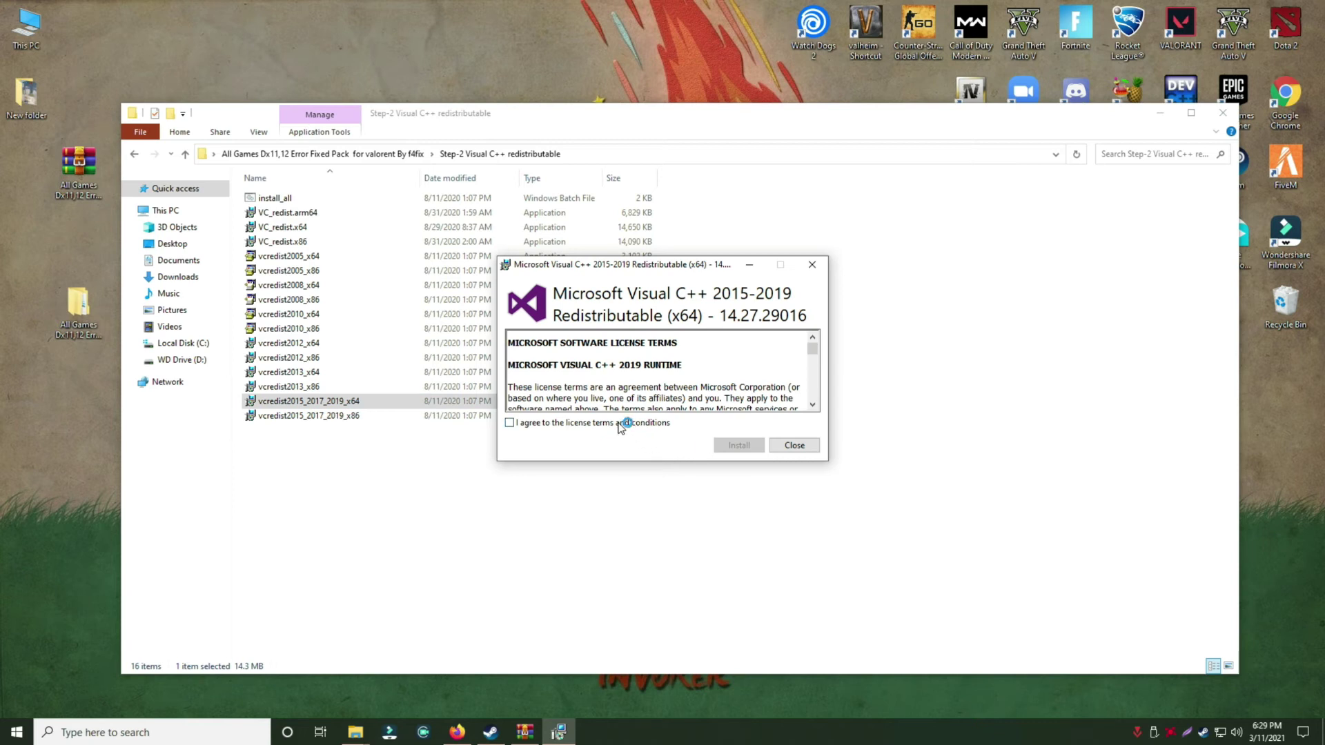
{"action": "left_click", "coordinate": [509, 423]}
{"action": "left_click", "coordinate": [738, 445]}
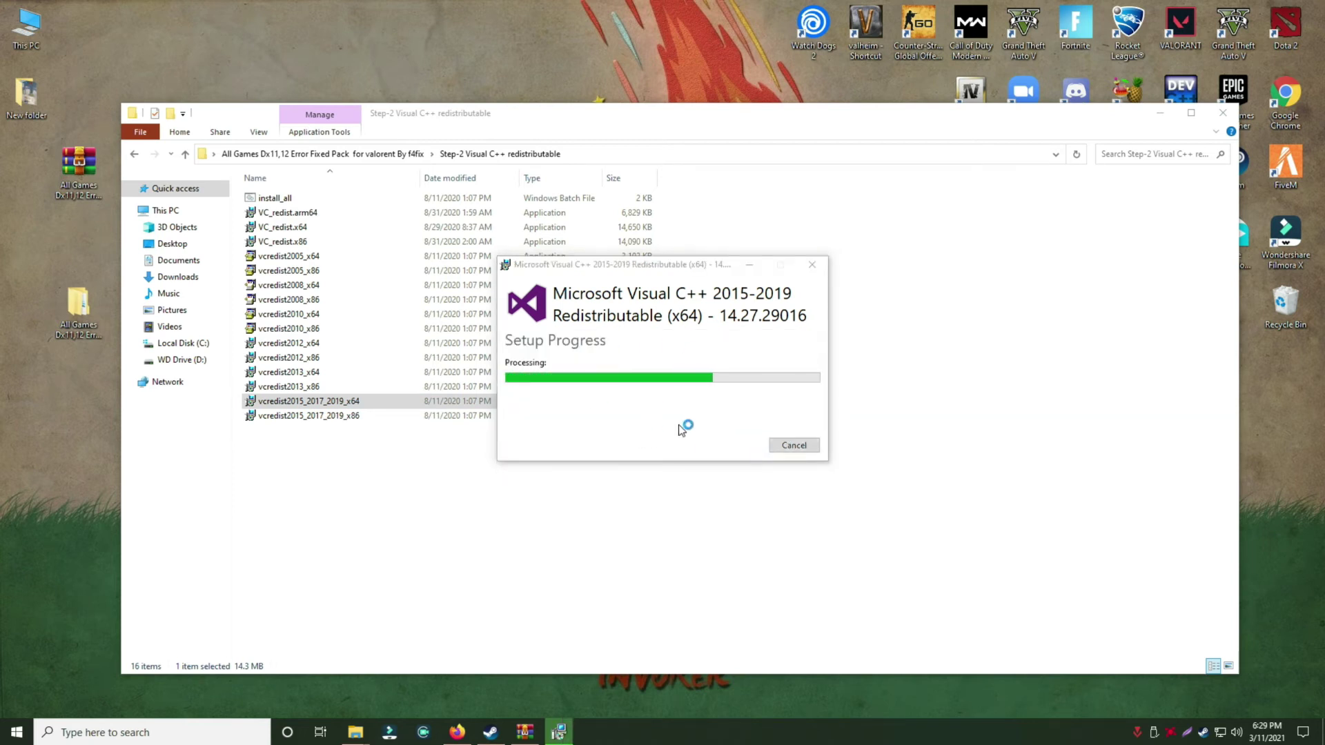
{"action": "left_click", "coordinate": [794, 446]}
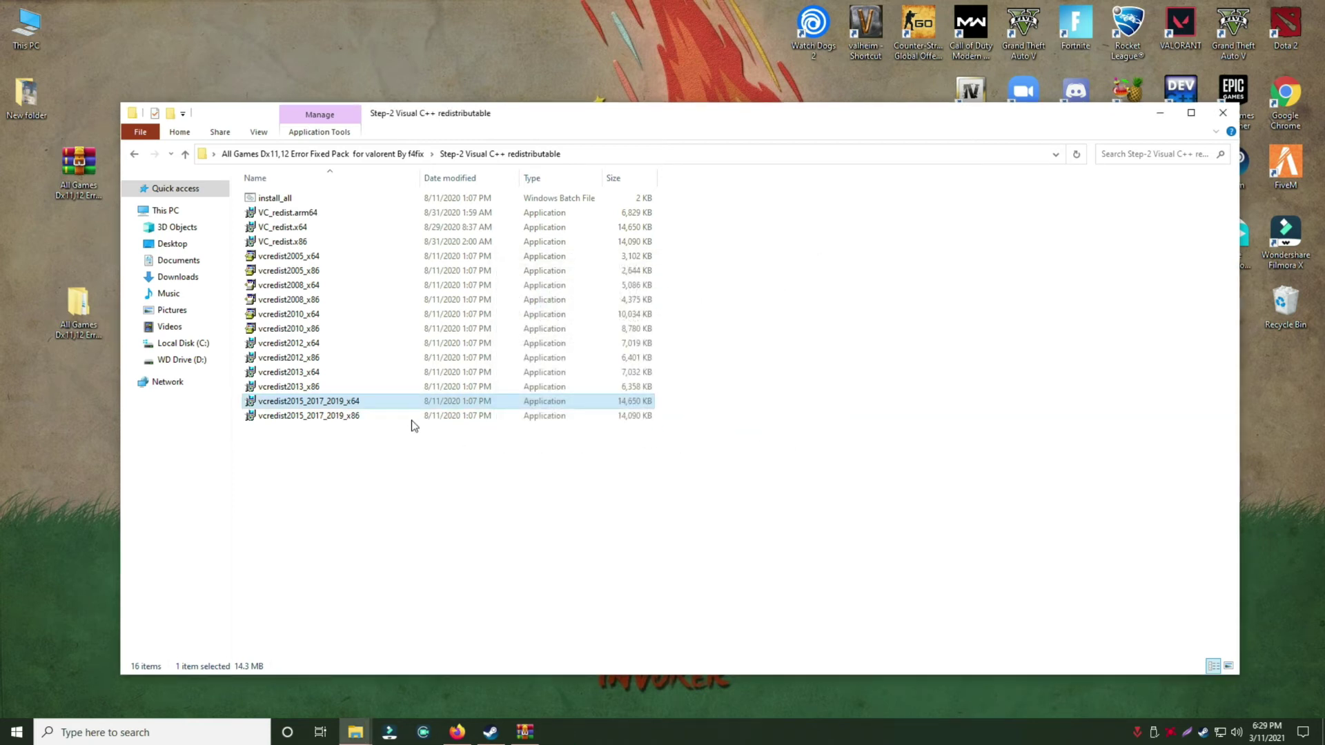
- Install the Visual C++ 2013 x64 redistributable, then select vcredist2012_x64
{"action": "double_click", "coordinate": [321, 371]}
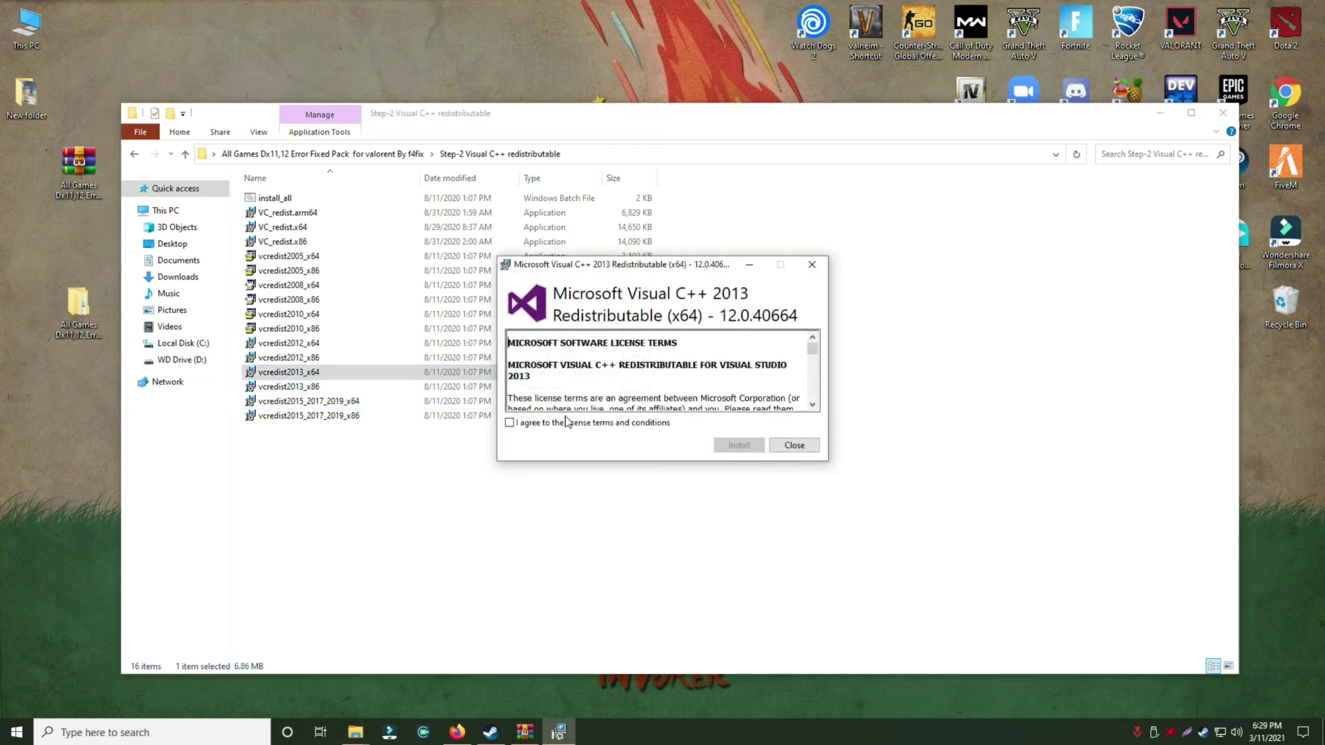
{"action": "left_click", "coordinate": [738, 445]}
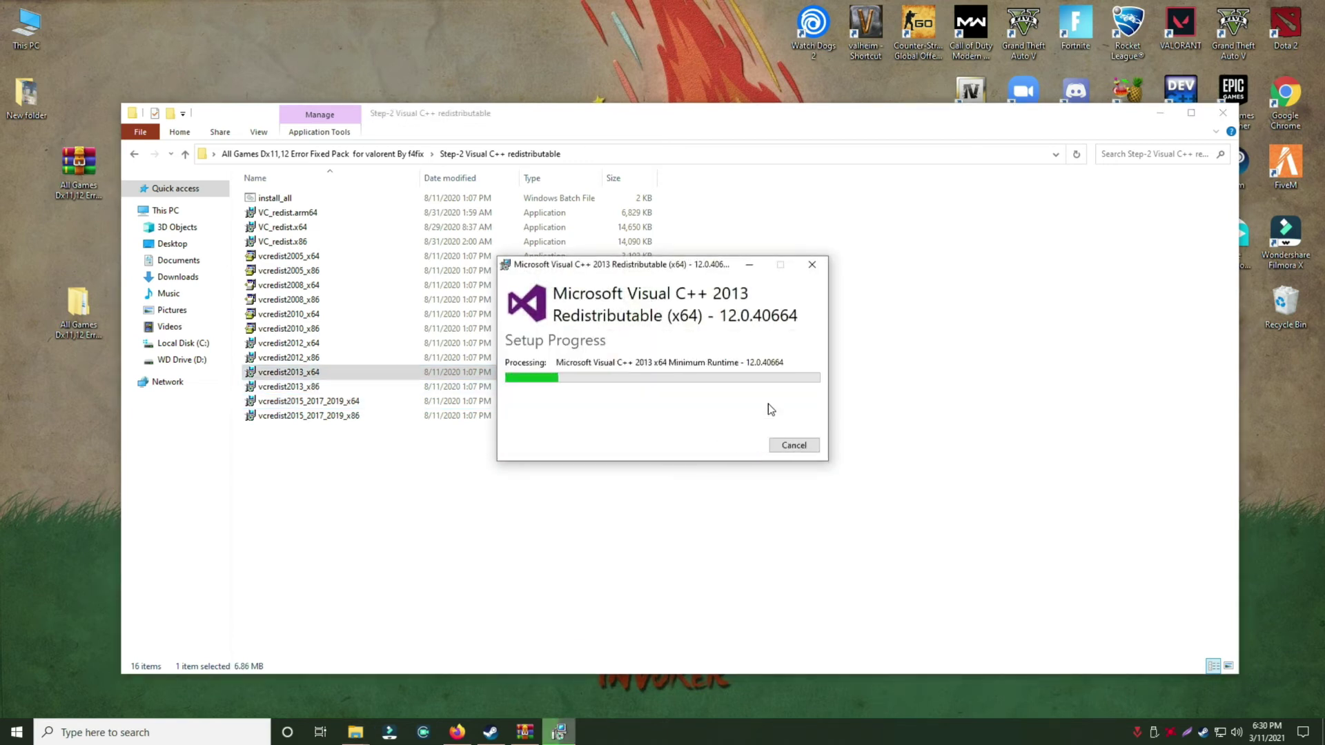
{"action": "left_click", "coordinate": [794, 445]}
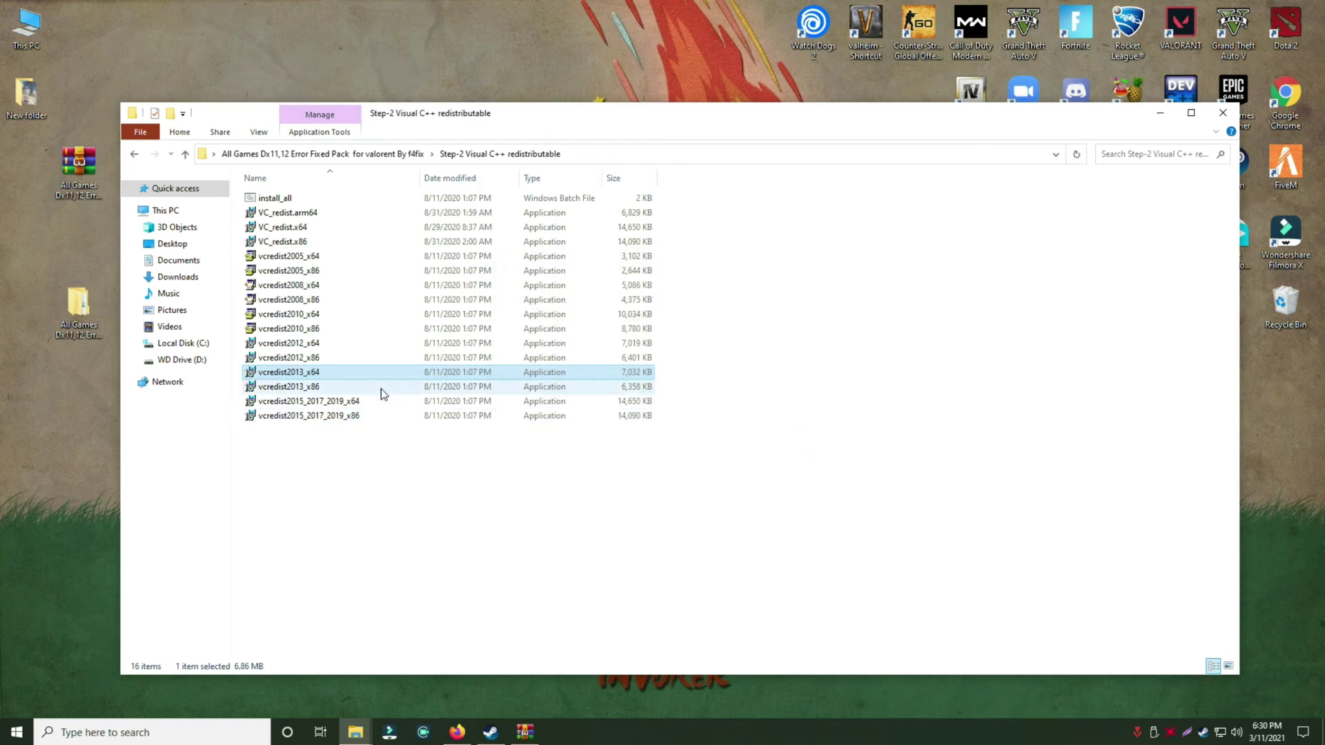
{"action": "left_click", "coordinate": [291, 343]}
- Install the Visual C++ 2012 x64 redistributable, accepting its license terms, and close the setup
{"action": "double_click", "coordinate": [327, 346]}
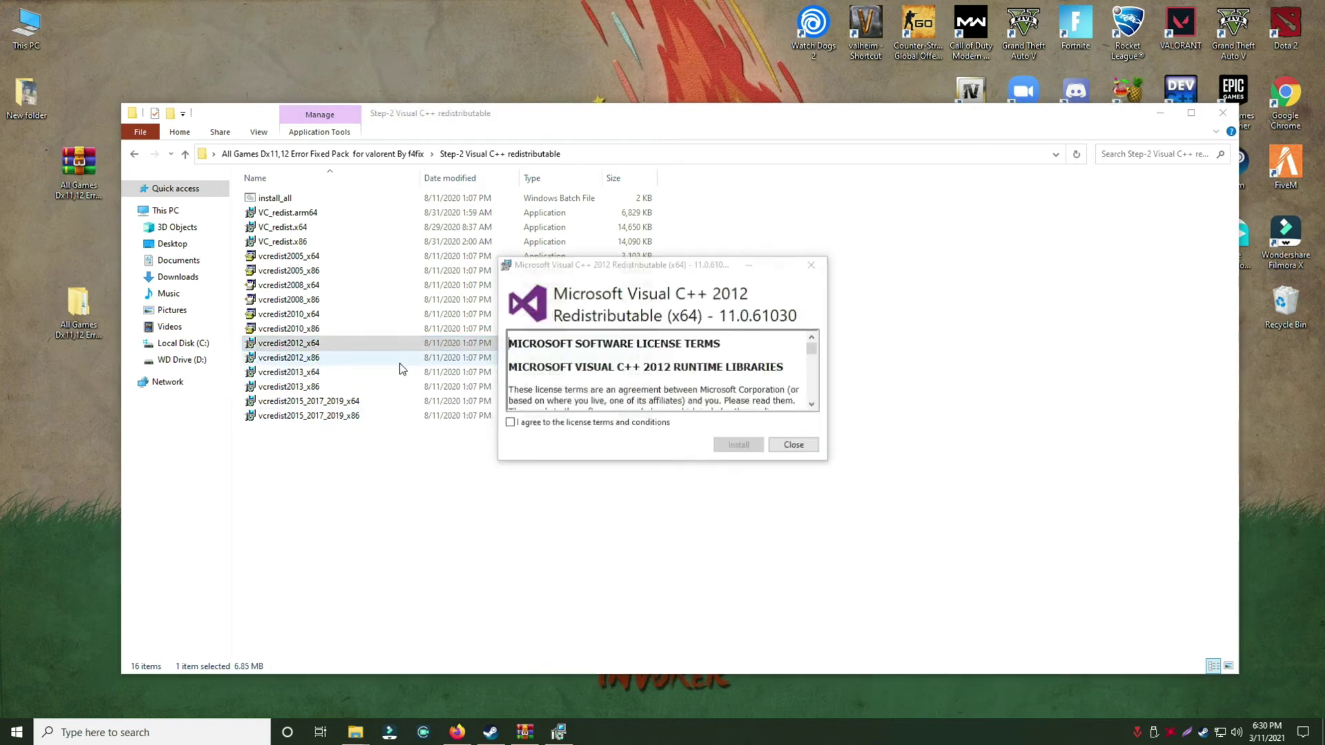
{"action": "left_click", "coordinate": [509, 423]}
{"action": "left_click", "coordinate": [738, 446]}
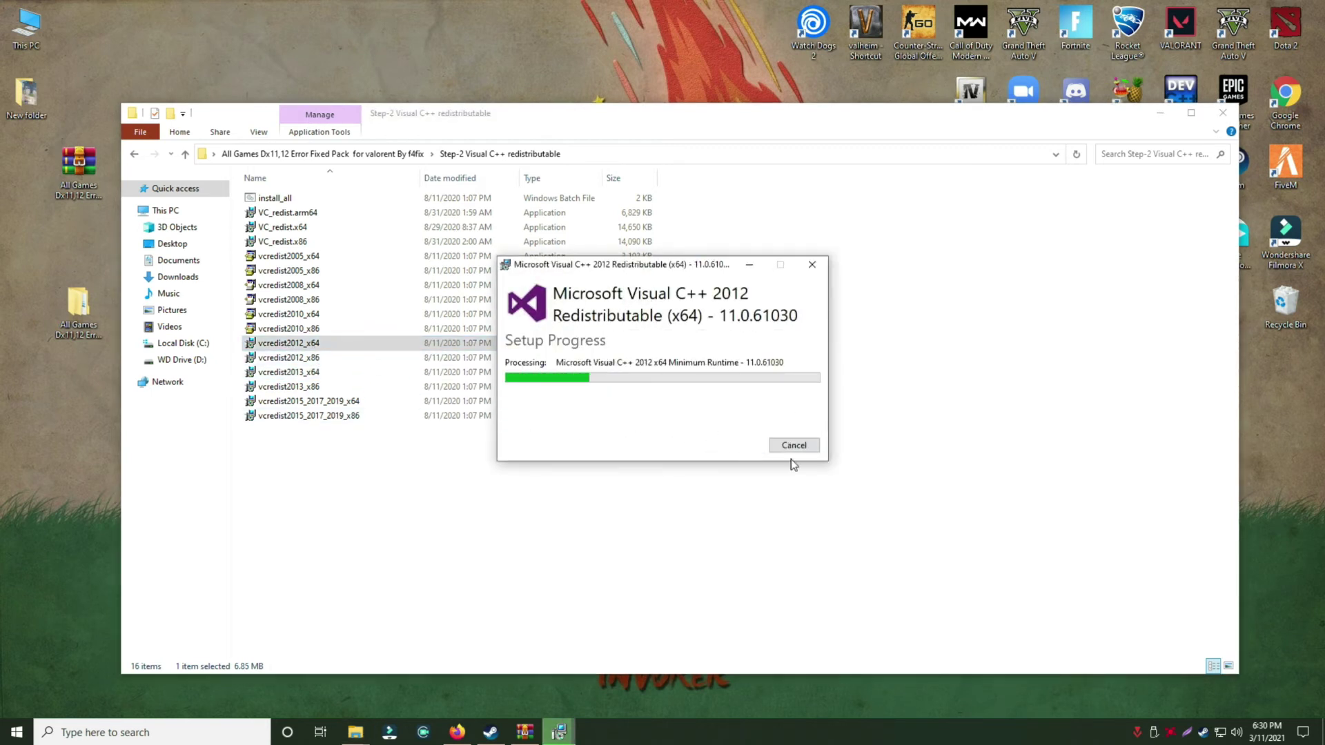
{"action": "left_click", "coordinate": [794, 445]}
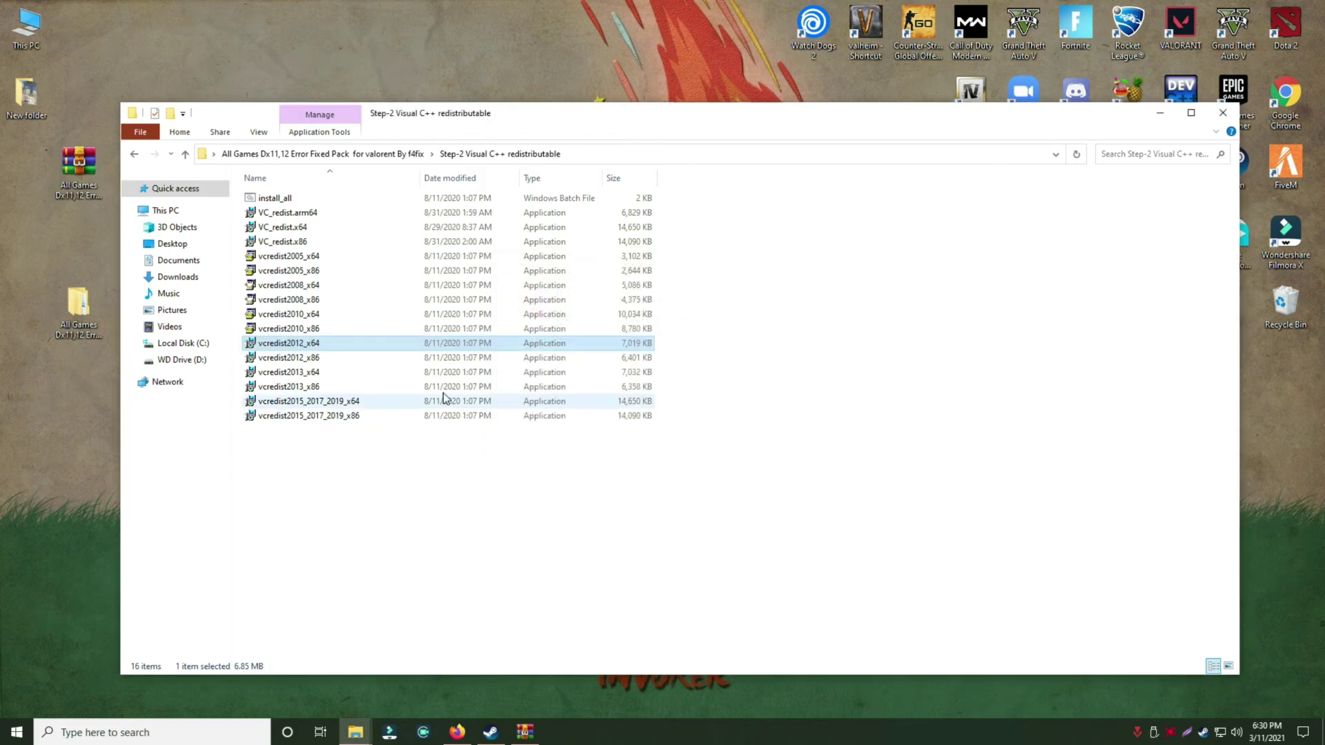
- Install the Visual C++ 2010 x64 redistributable, accepting its terms, and finish the setup
{"action": "double_click", "coordinate": [321, 313]}
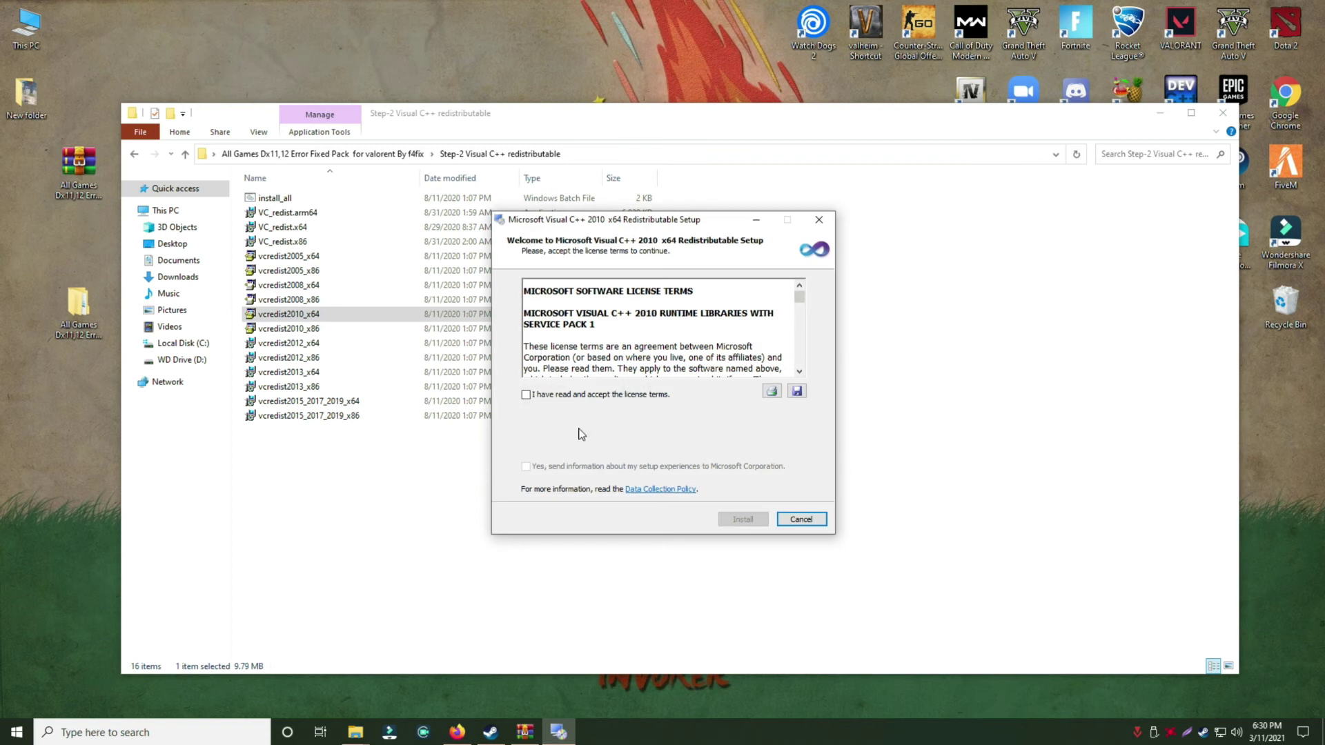
{"action": "left_click", "coordinate": [551, 397]}
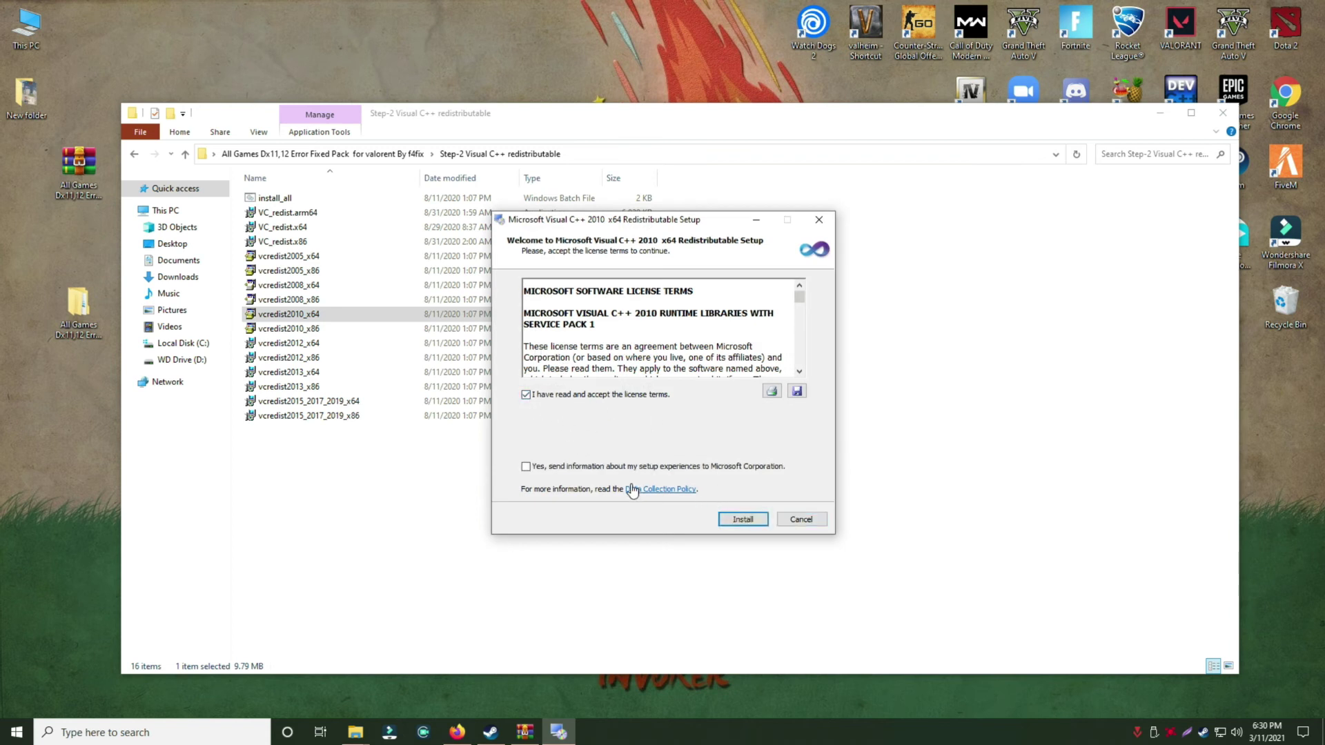
{"action": "left_click", "coordinate": [743, 519]}
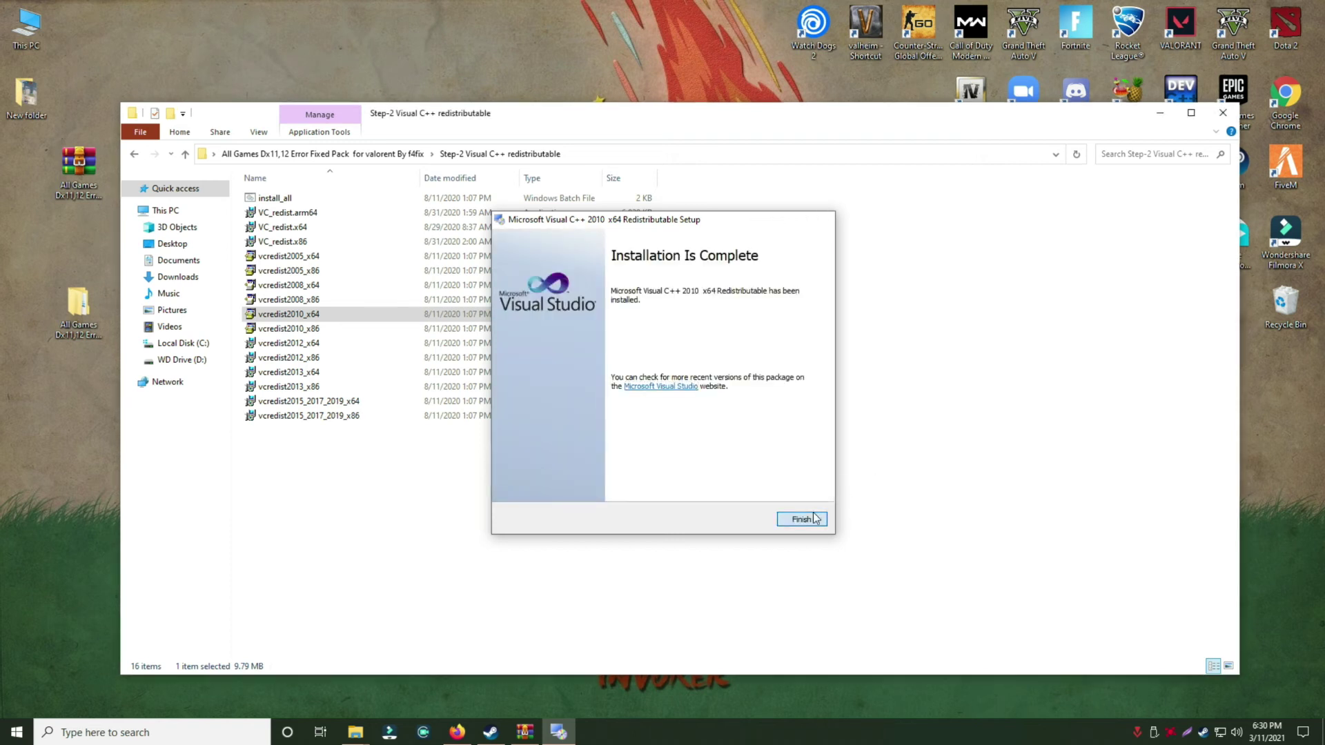
{"action": "left_click", "coordinate": [801, 518]}
- Close the redistributables folder and launch Dota 2 from its desktop shortcut through Steam
{"action": "left_click", "coordinate": [1222, 112]}
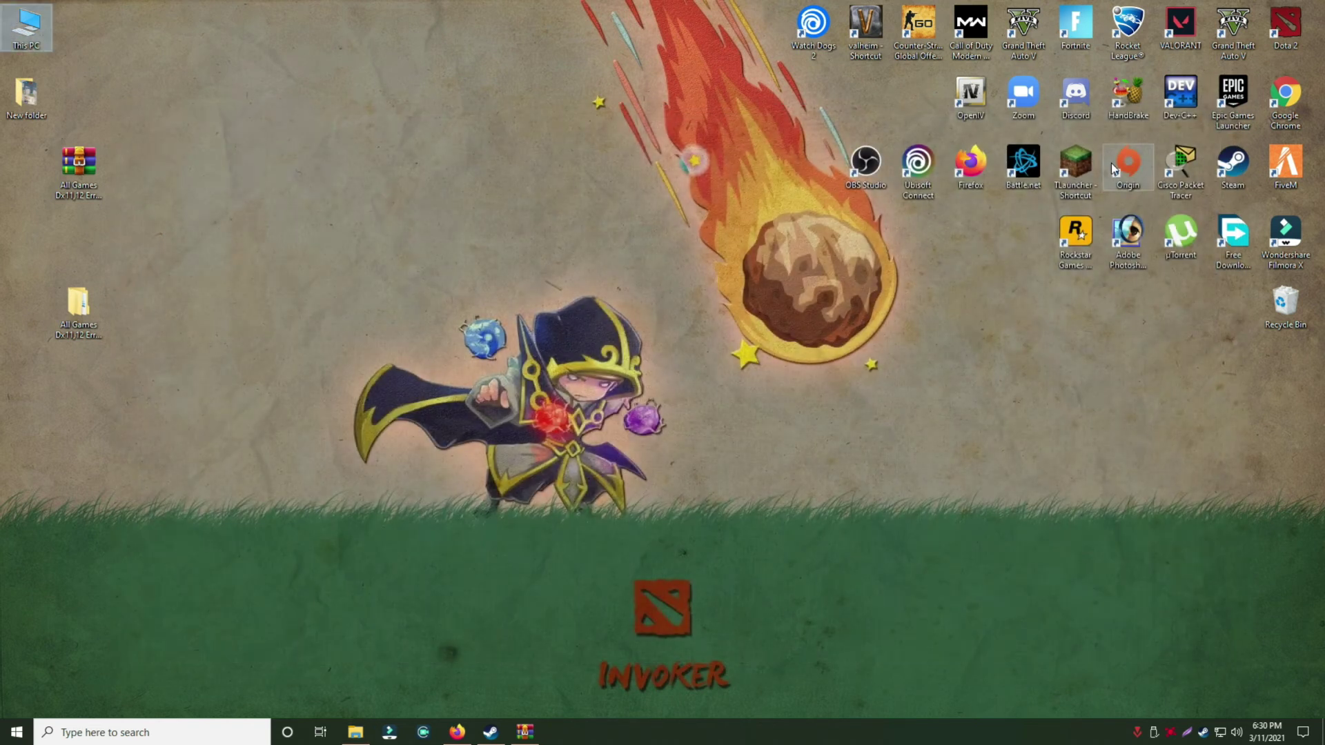
{"action": "right_click", "coordinate": [872, 243]}
{"action": "key", "text": "Escape"}
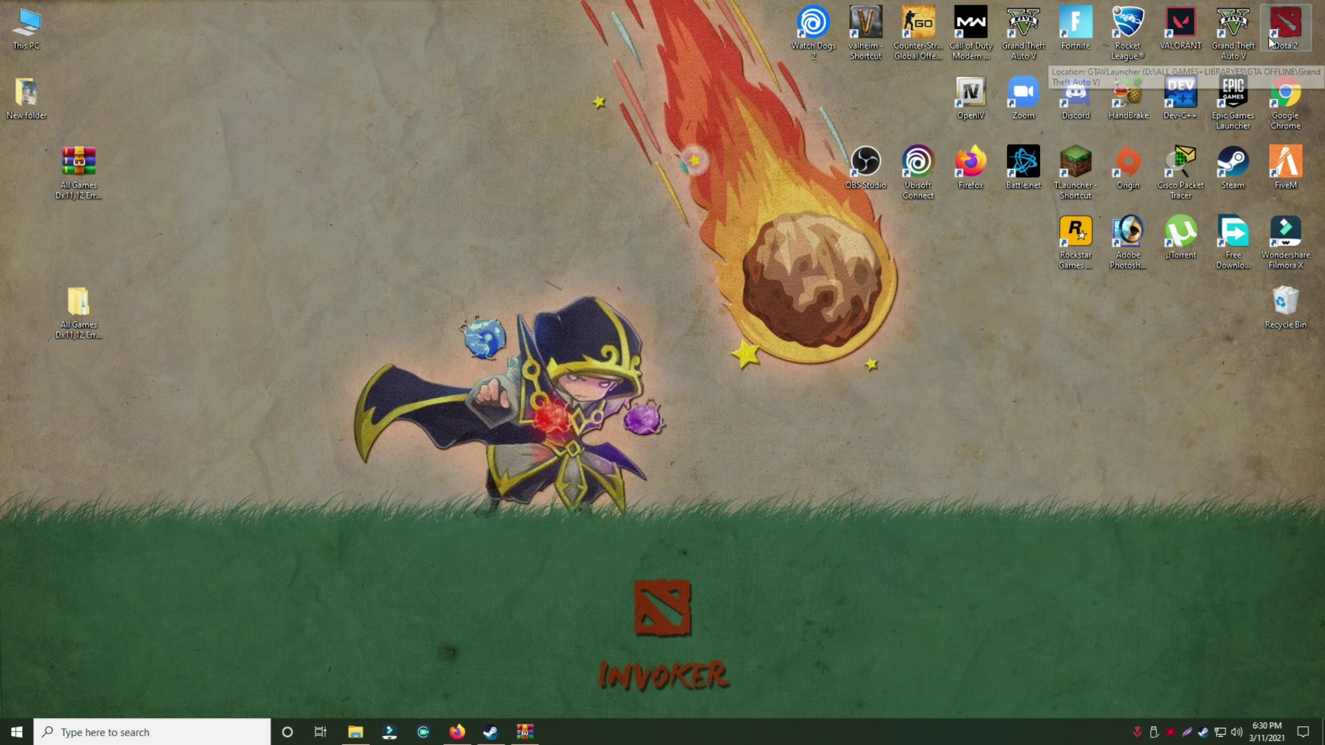
{"action": "double_click", "coordinate": [1286, 26]}
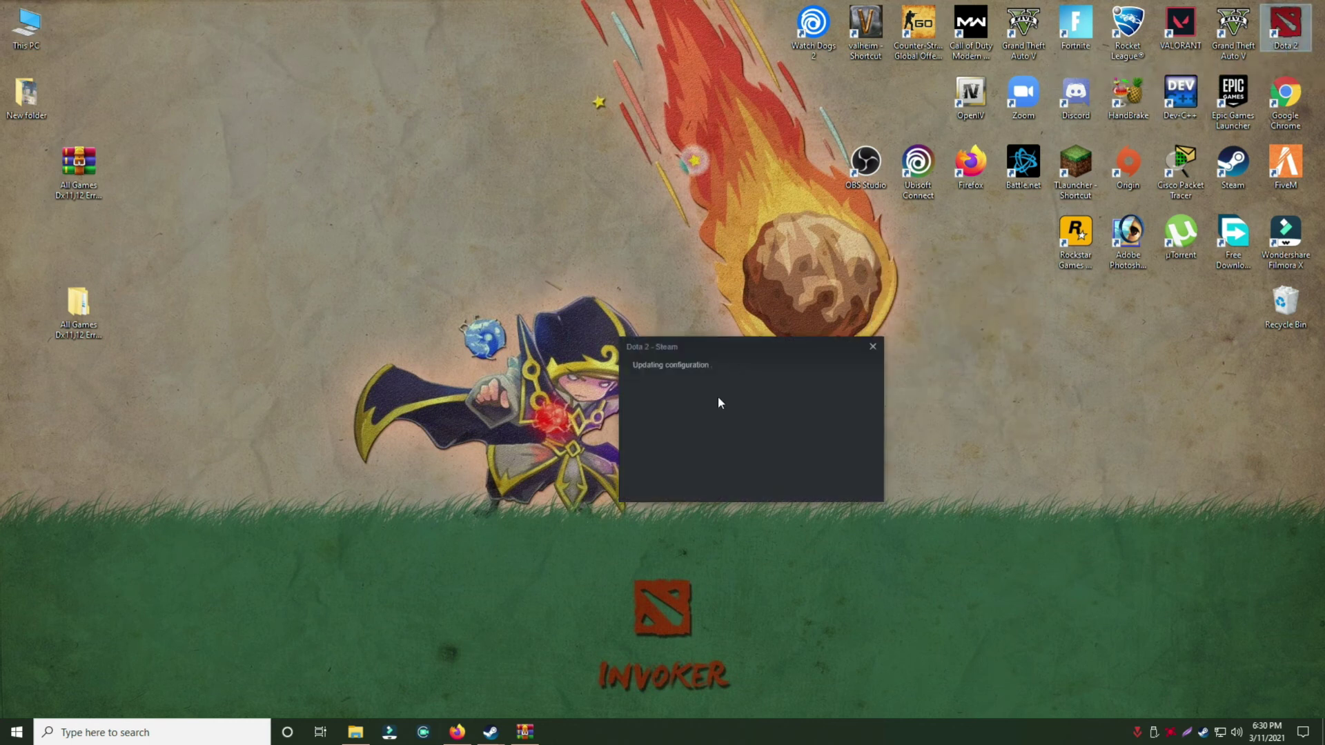